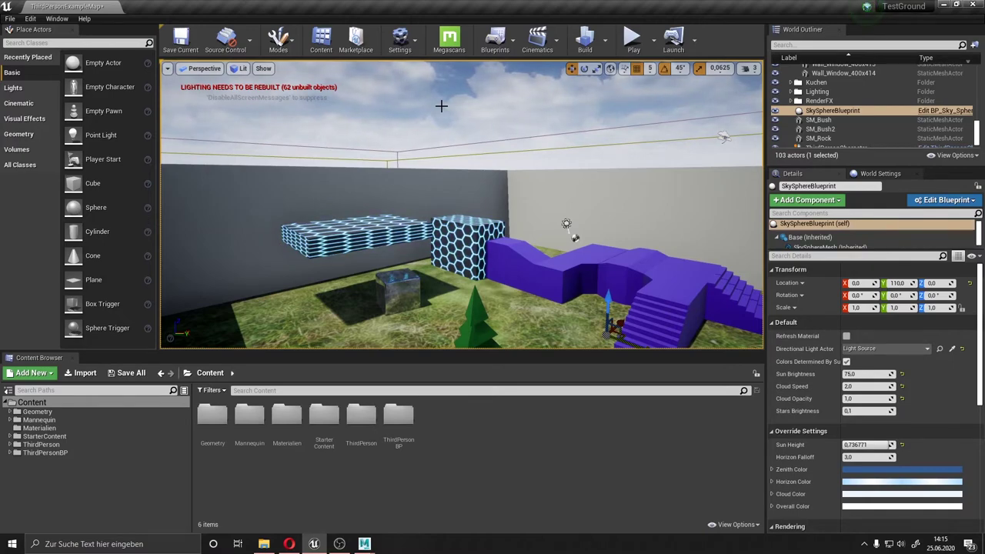
Step: Create a polygon cube, scale it into a rough flat slab and raise it above the grid
right_drag(441, 106, 431, 108)
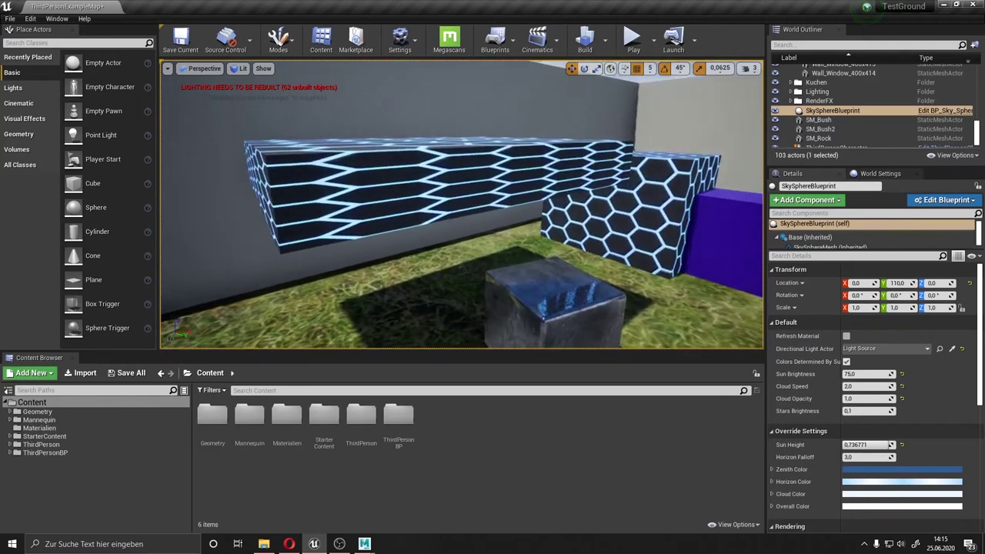
right_drag(412, 124, 413, 187)
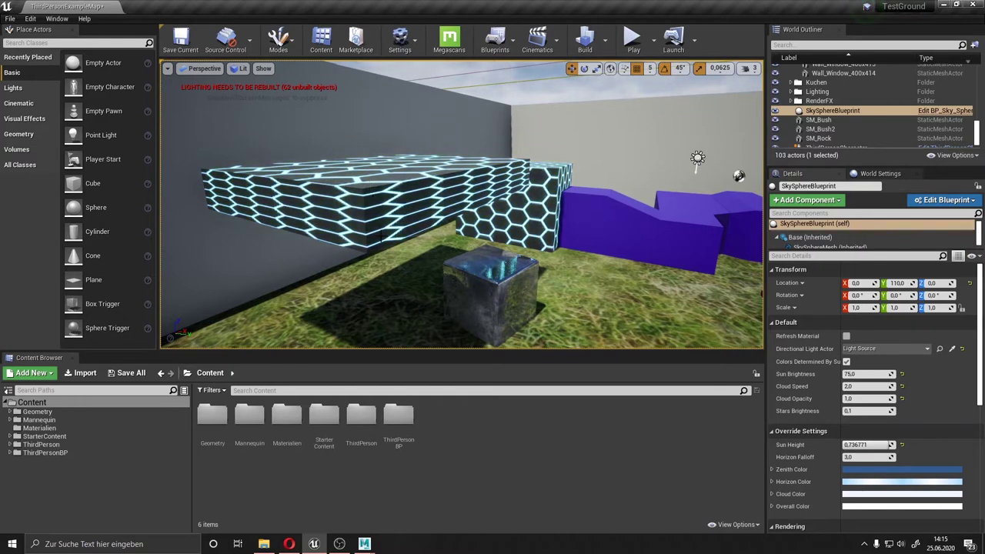
mouse_move(364, 544)
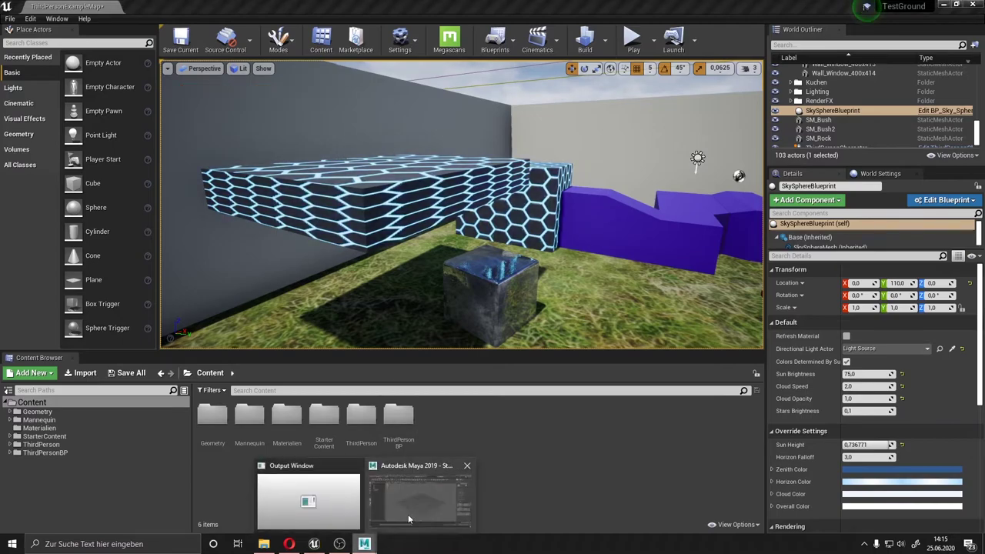
click(415, 511)
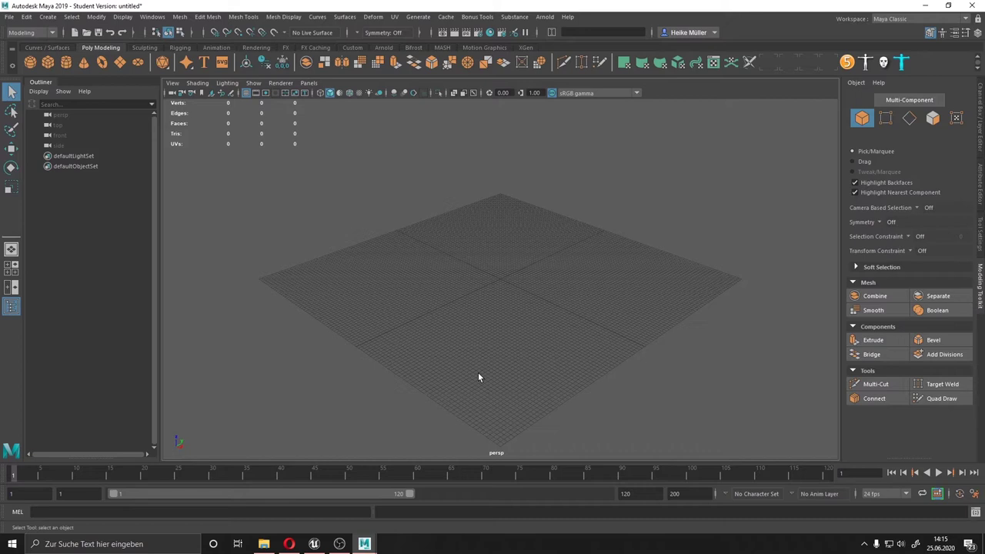
click(48, 63)
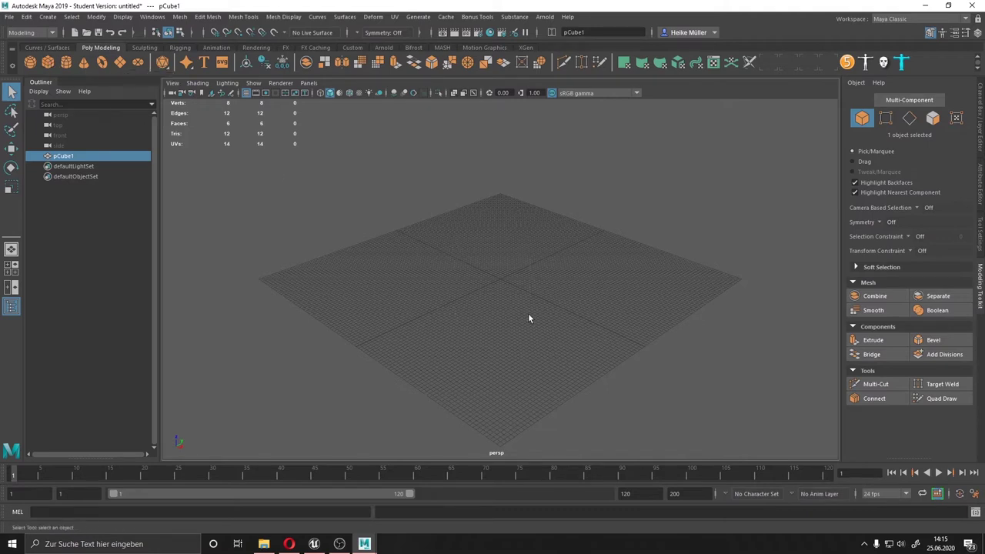
key(r)
drag(502, 280, 598, 279)
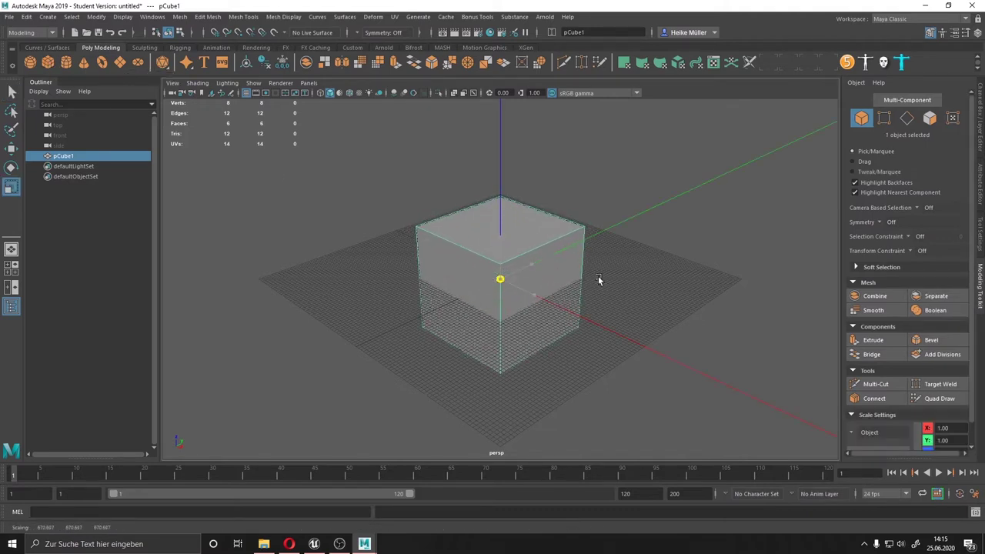
drag(517, 234, 507, 288)
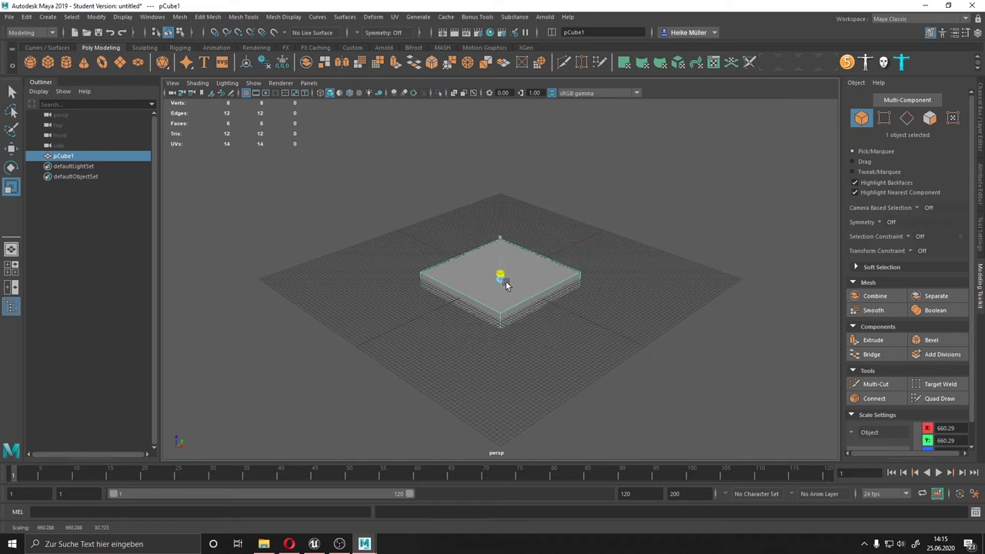
key(w)
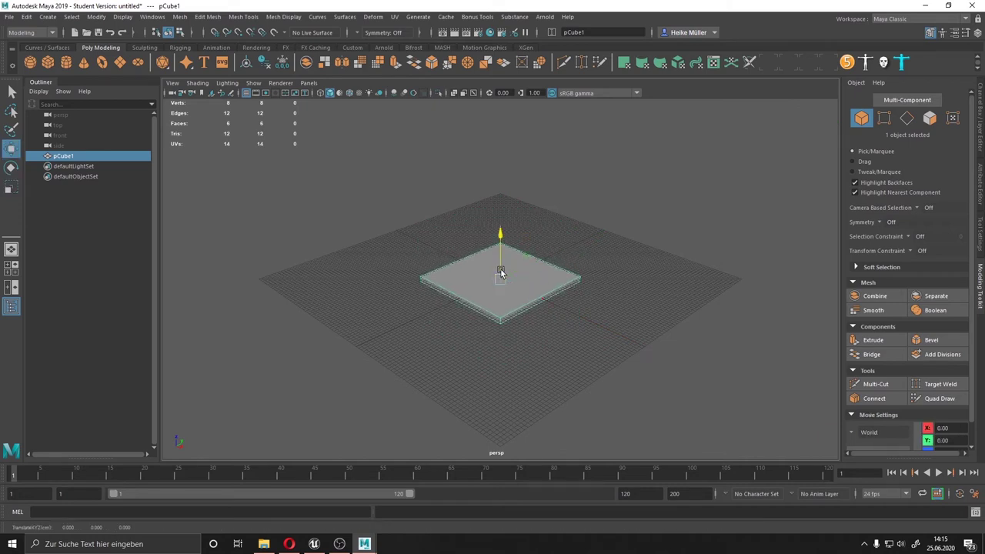
drag(501, 274, 505, 248)
Step: Set the slab's Scale X and Y to 600 and Scale Z to 30
click(981, 123)
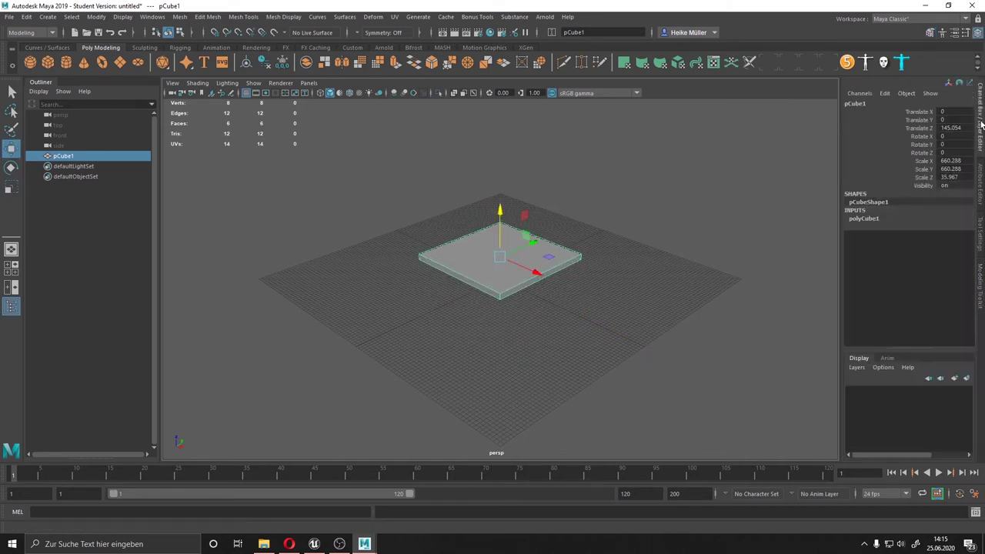
double_click(949, 161)
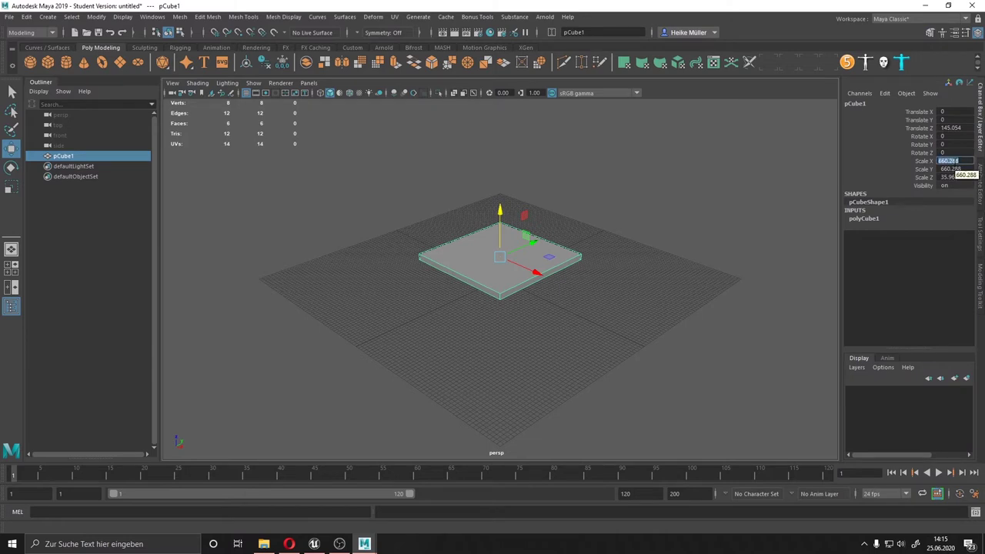
text(00)
key(Return)
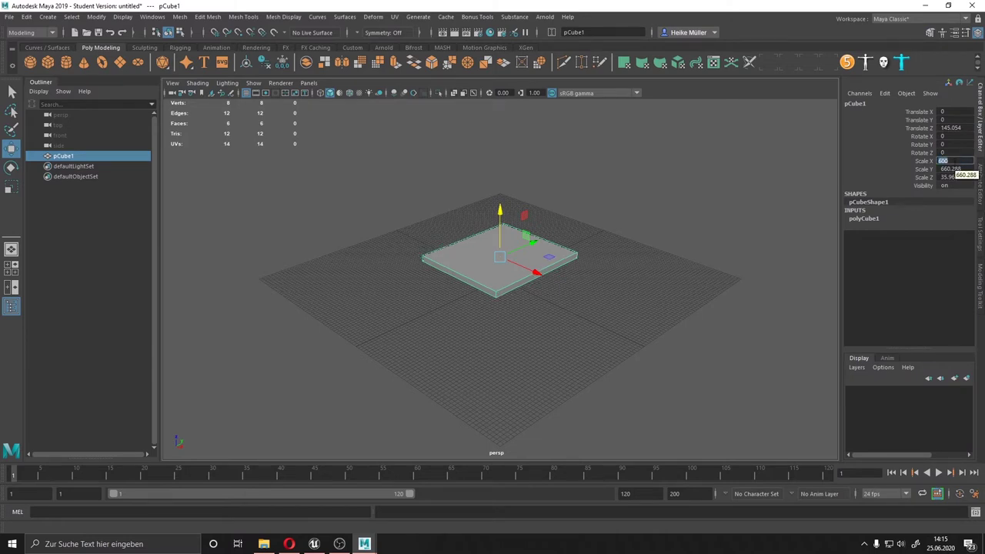
double_click(958, 168)
text(00)
key(Return)
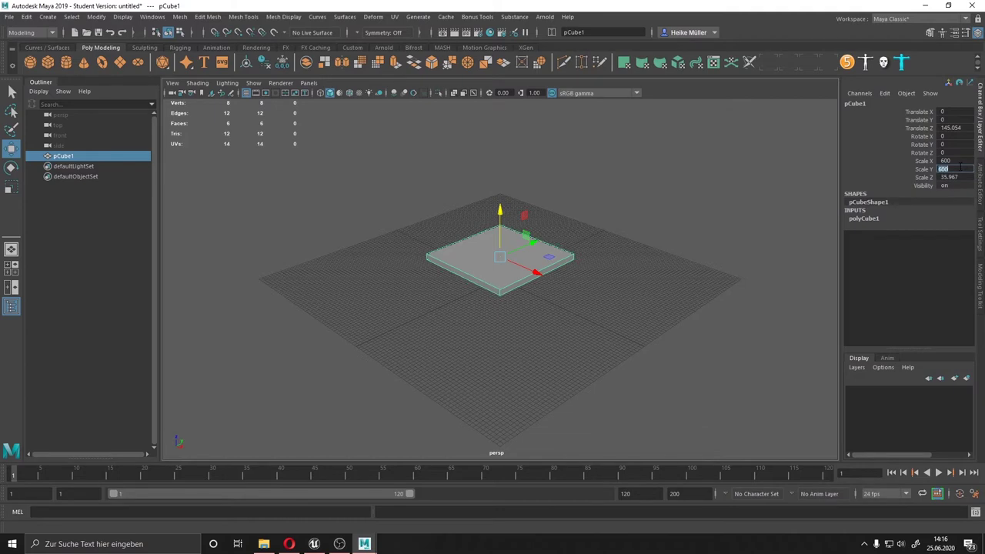
double_click(958, 177)
text(30)
key(Return)
Step: Inspect the slab from a lower angle and reselect it
click(453, 336)
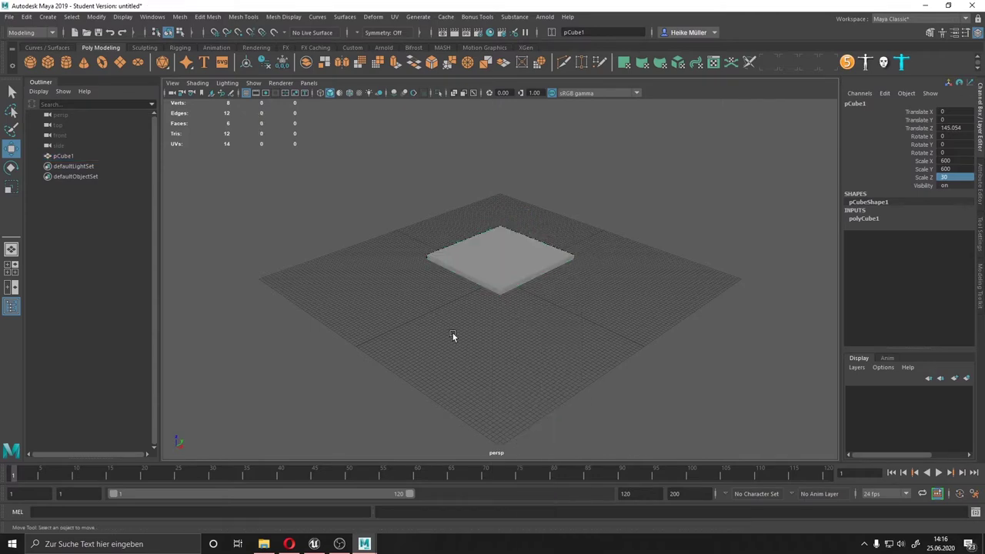
scroll(484, 282, up, 3)
scroll(477, 308, up, 3)
mouse_move(457, 341)
alt+mouse_down()
mouse_move(472, 329)
mouse_move(497, 233)
alt+mouse_up()
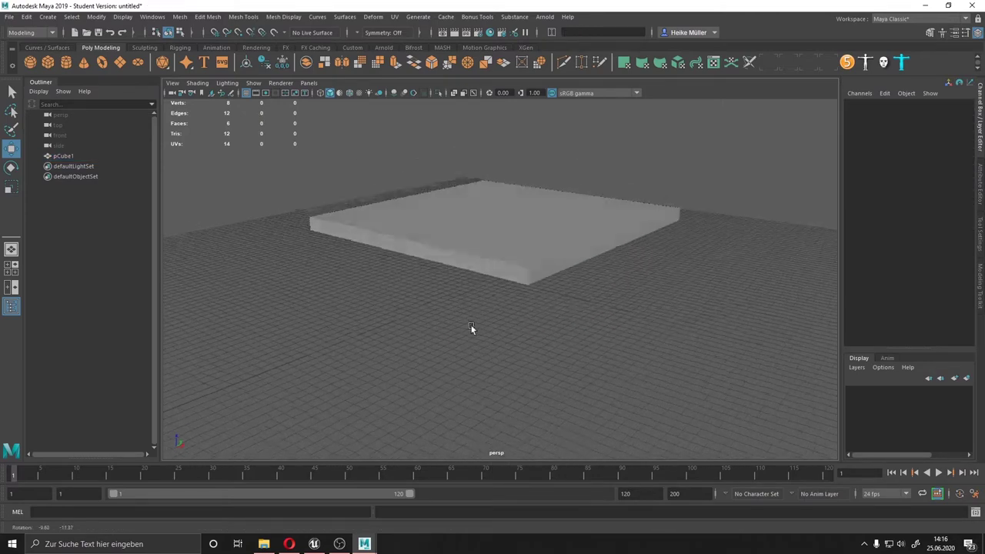
click(498, 234)
mouse_move(467, 287)
alt+mouse_down()
mouse_move(443, 277)
mouse_move(477, 276)
alt+mouse_up()
Step: Switch to the UV Editing workspace and orbit to a near-level side view of the slab
click(900, 18)
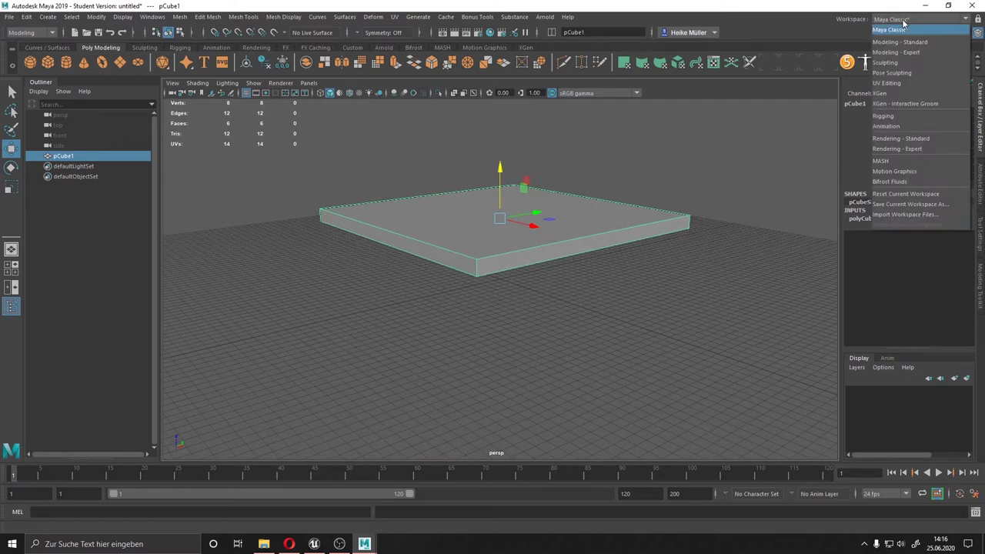
click(886, 83)
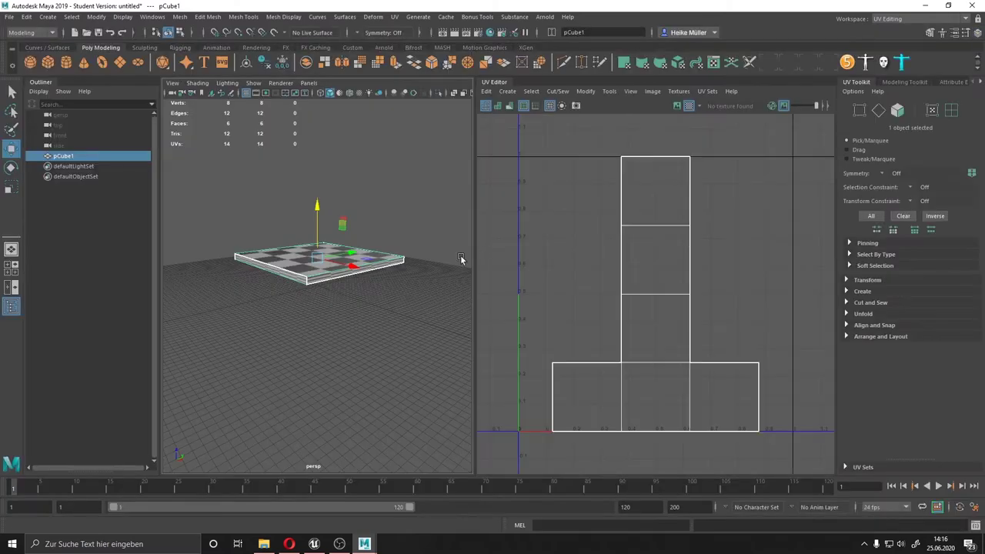
alt+drag(389, 291, 451, 298)
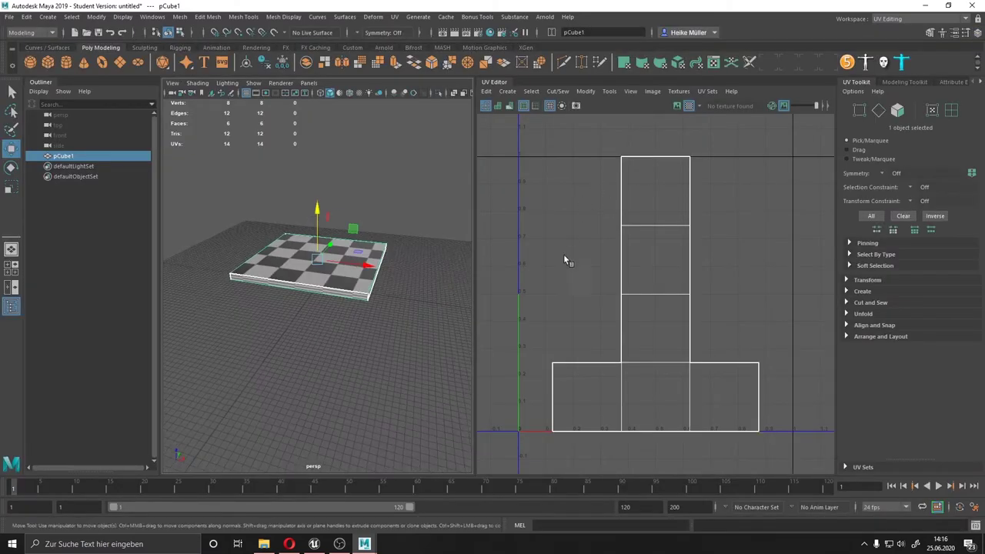
mouse_move(321, 295)
alt+mouse_down()
mouse_move(281, 245)
mouse_move(365, 254)
alt+mouse_up()
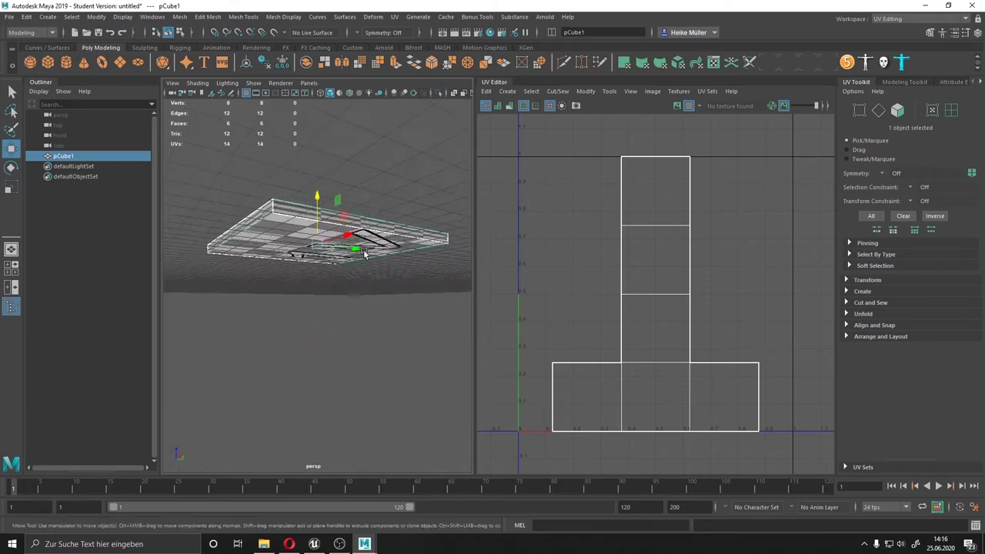
mouse_move(451, 220)
alt+mouse_down()
mouse_move(394, 253)
mouse_move(279, 244)
mouse_move(318, 248)
alt+mouse_up()
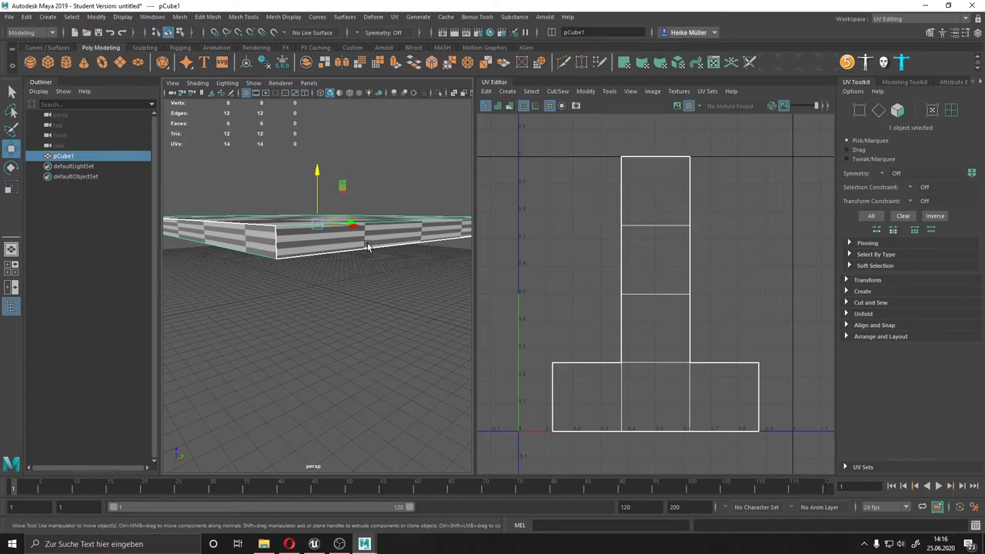
Step: Select the slab's whole UV shell and apply an Automatic projection
right_click(557, 215)
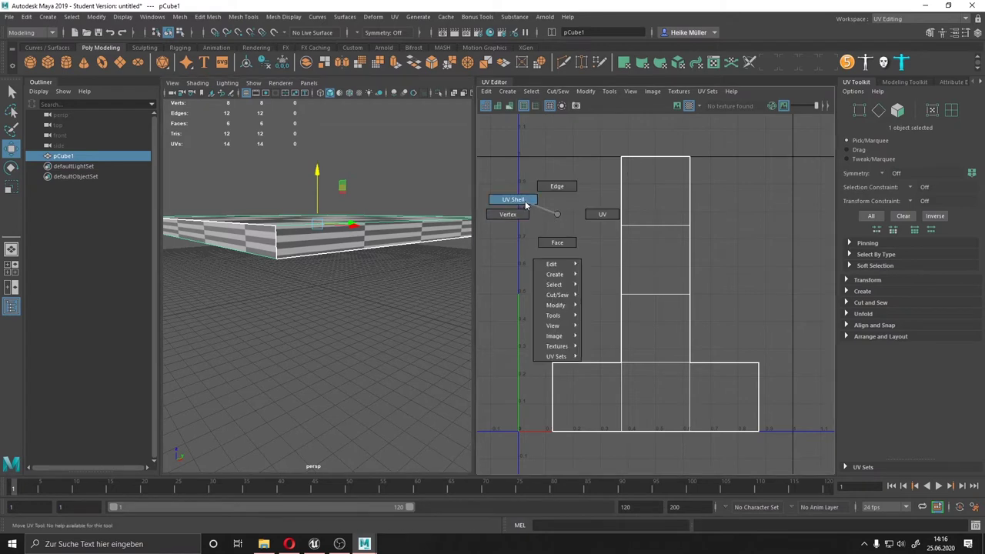
drag(524, 199, 775, 410)
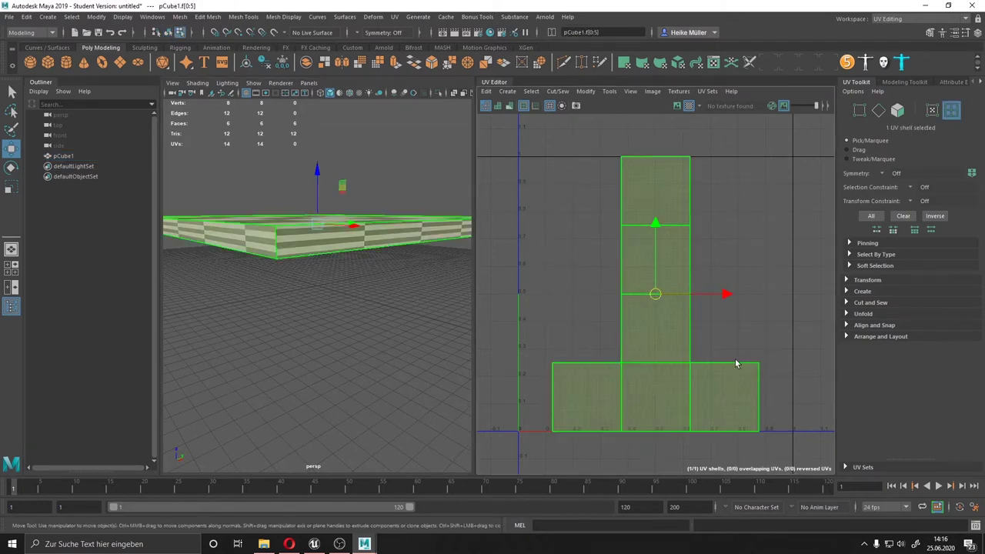
click(847, 281)
scroll(854, 277, down, 1)
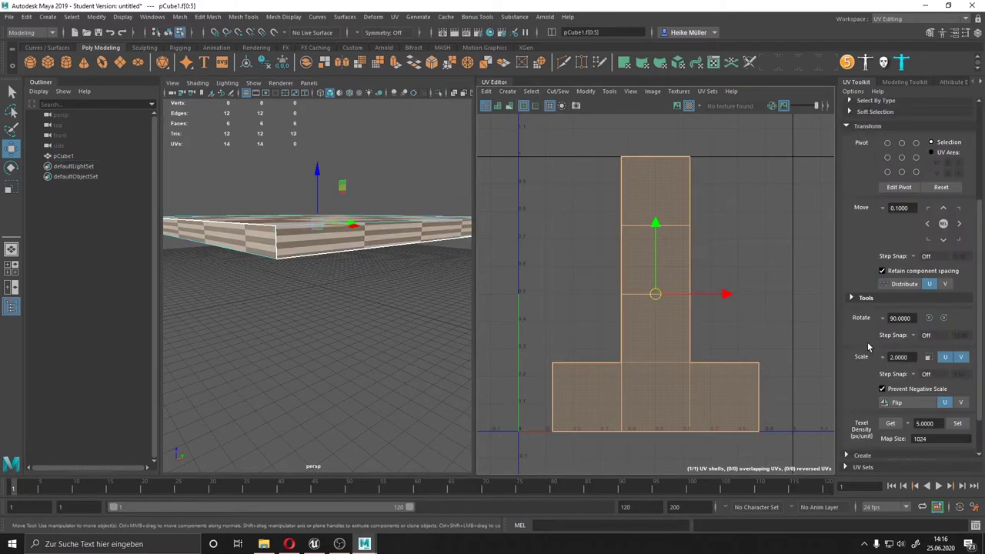
scroll(858, 275, down, 1)
scroll(862, 273, up, 2)
click(849, 280)
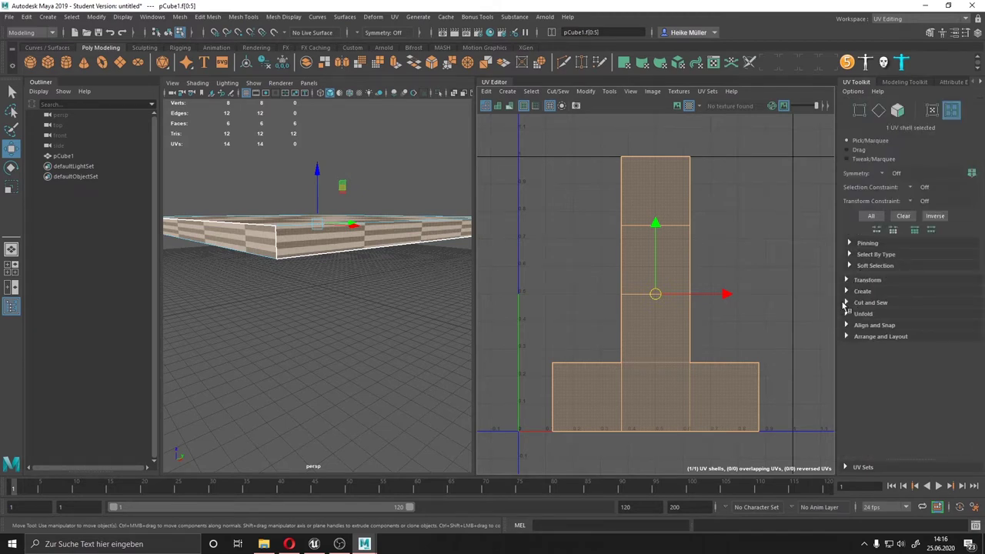
click(850, 292)
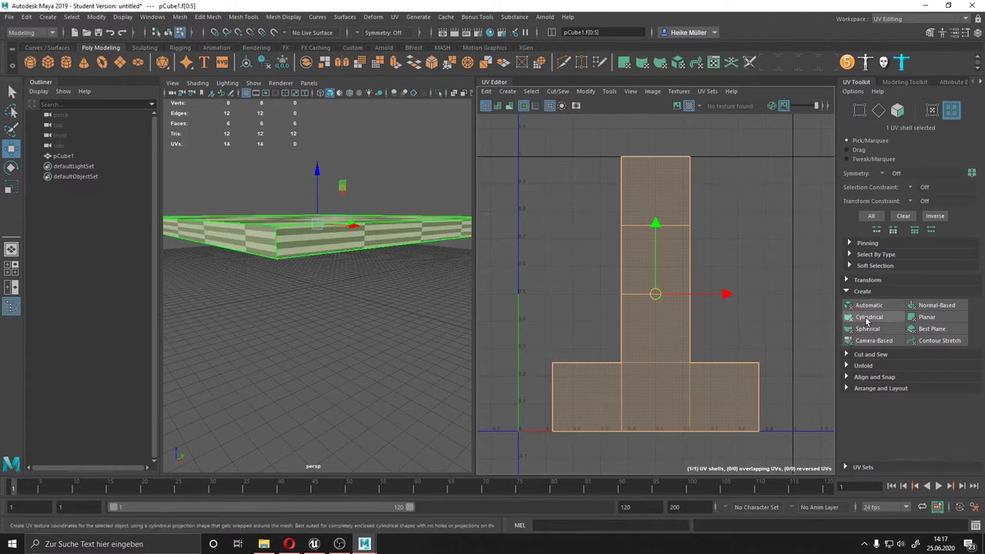
click(870, 305)
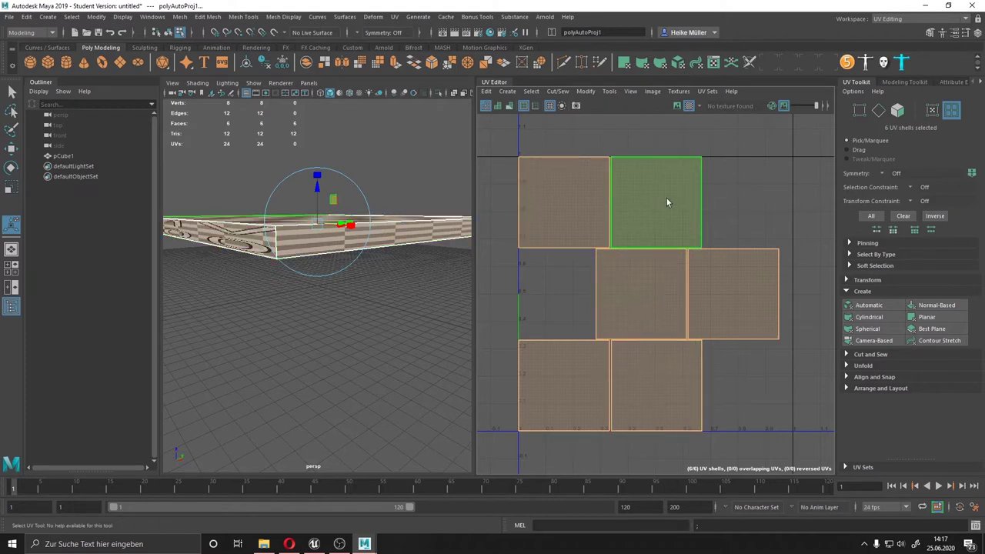
Step: Re-project the slab's top face UVs with a Normal-Based projection
alt+drag(392, 296, 373, 312)
click(396, 242)
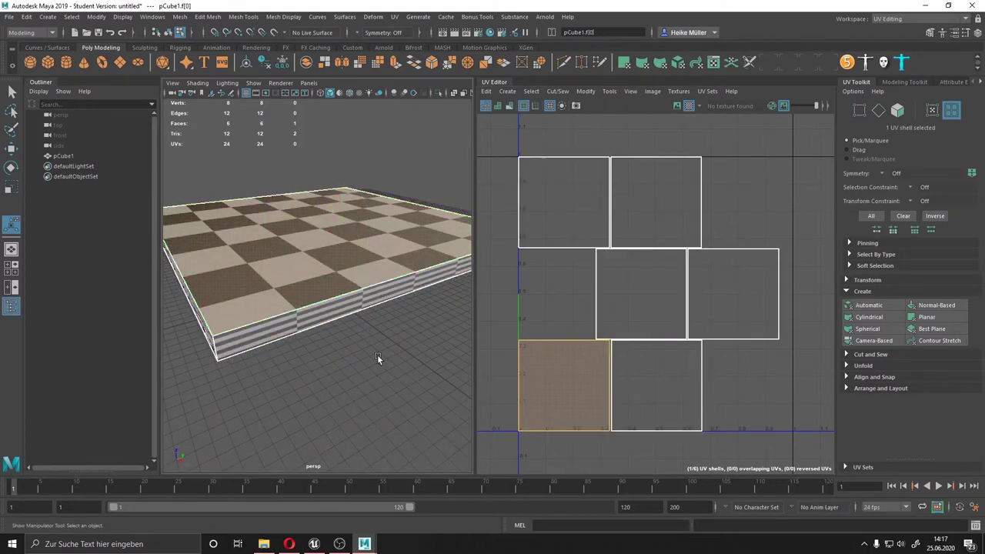
alt+drag(377, 355, 387, 241)
key(w)
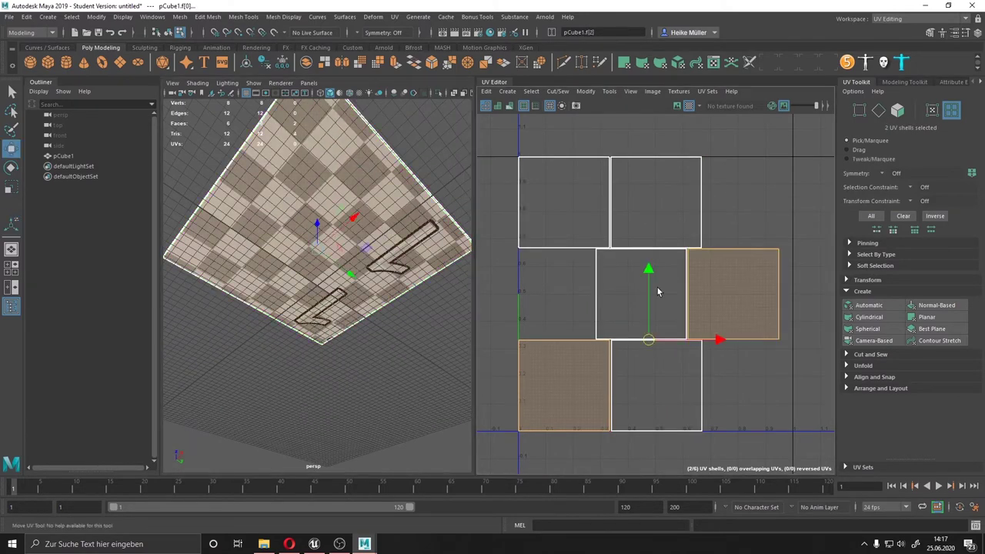
scroll(657, 287, down, 2)
click(911, 305)
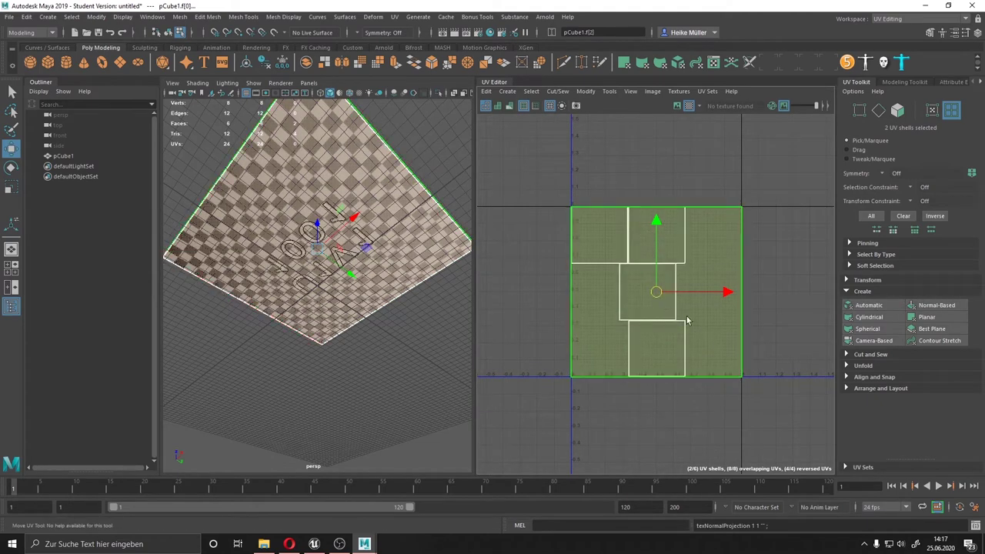
Step: Select four of the slab's side faces
alt+drag(431, 277, 364, 305)
scroll(398, 293, down, 3)
drag(416, 283, 272, 184)
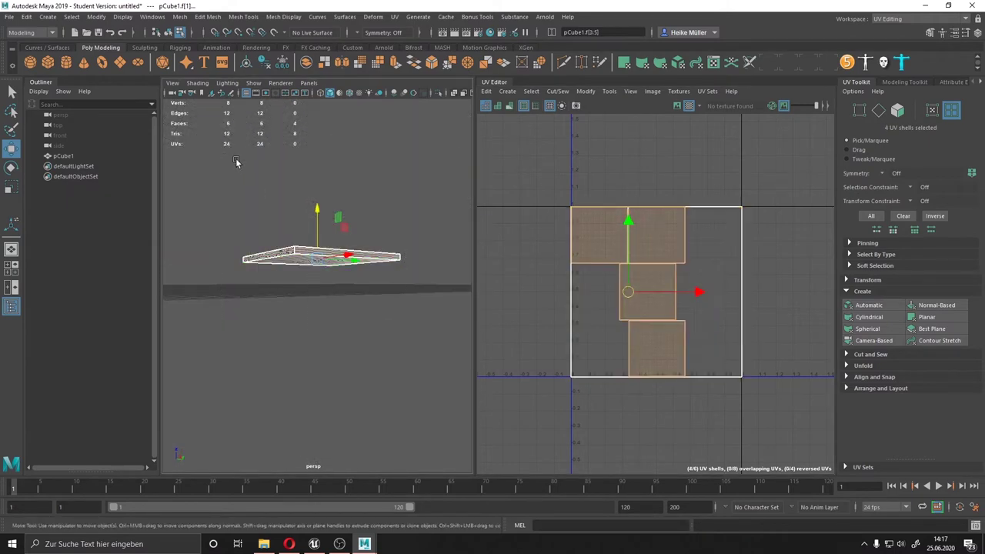
scroll(297, 212, up, 5)
Step: Automatically project the selected side faces and unfold their UV shells
click(866, 306)
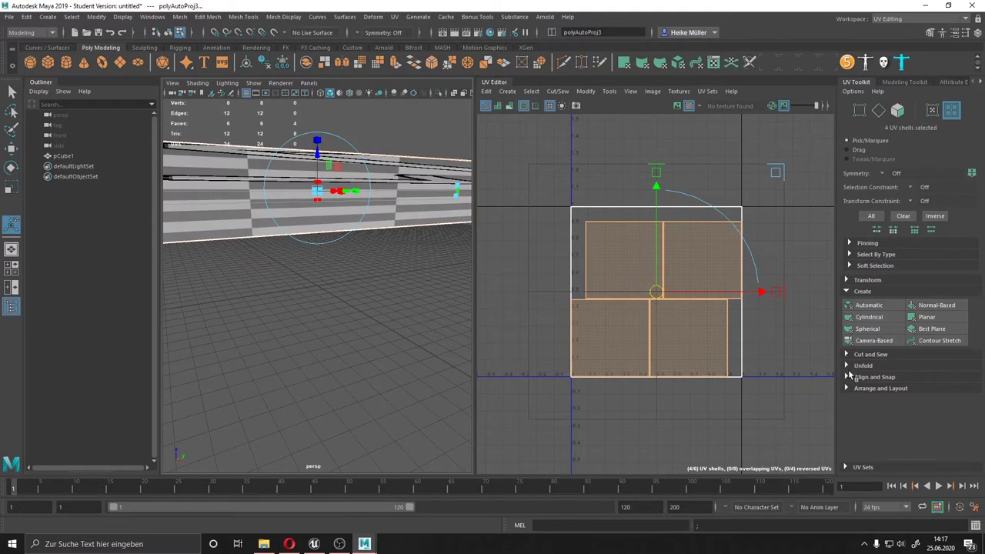
click(848, 366)
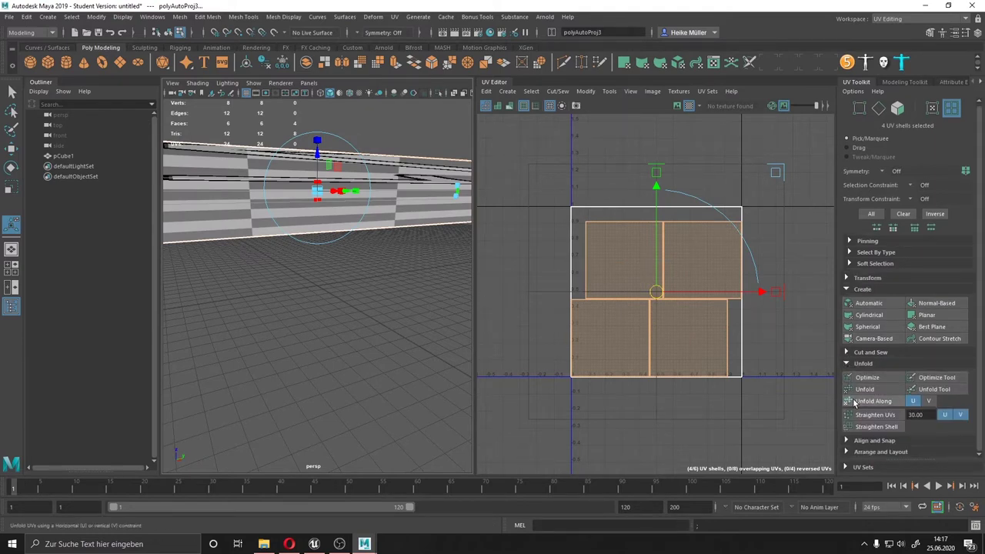
click(852, 402)
scroll(576, 329, down, 3)
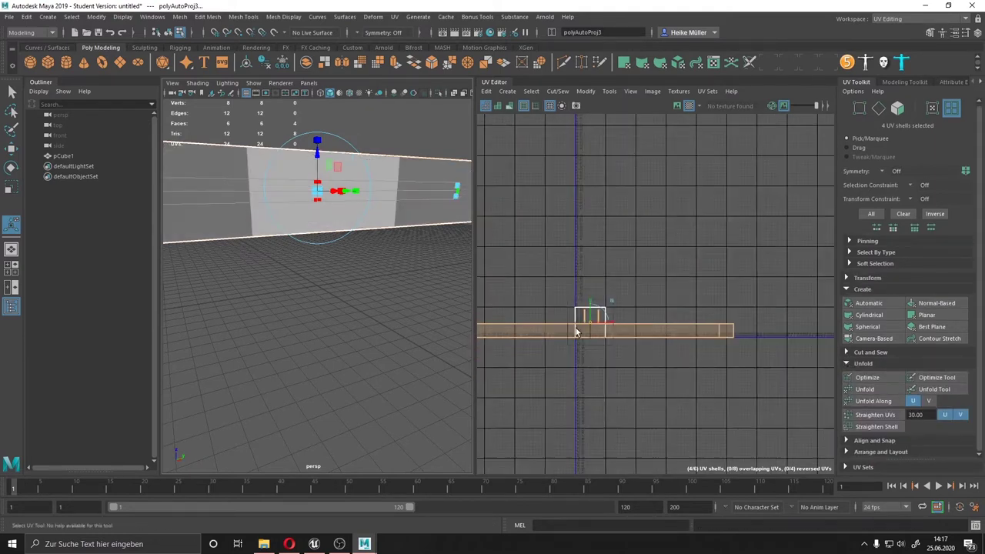
scroll(576, 329, down, 2)
Step: Move the unfolded side strip up out of the UV square
mouse_move(347, 244)
alt+mouse_down()
mouse_move(365, 228)
mouse_move(466, 286)
alt+mouse_up()
scroll(365, 228, down, 3)
scroll(563, 300, up, 3)
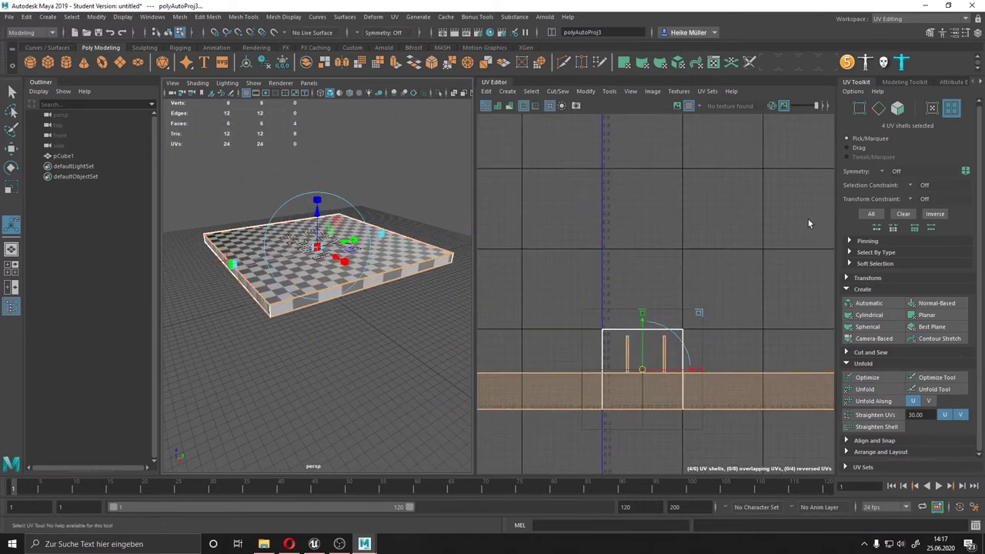
key(w)
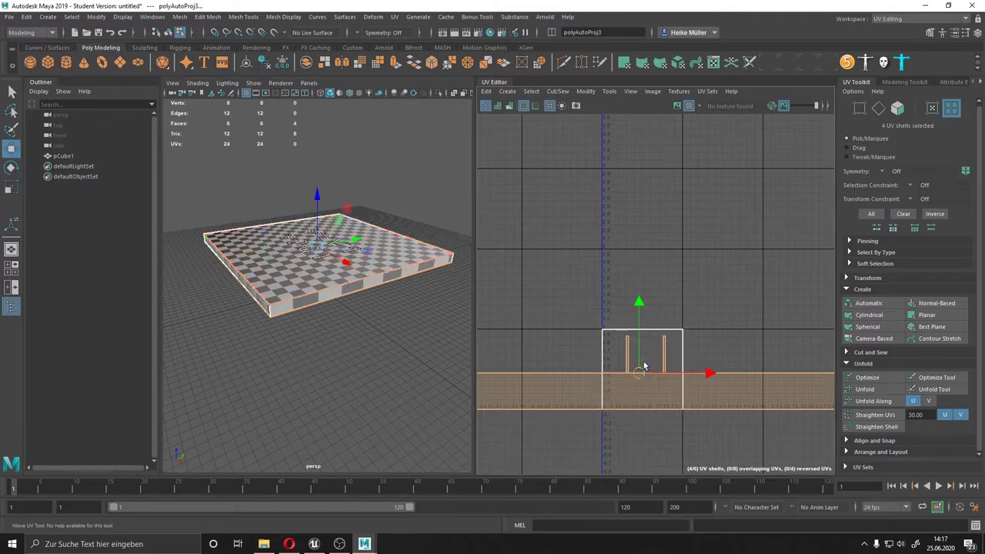
drag(638, 373, 661, 253)
Step: Get the top face's texel density (1.7067) and set it on the side strip
click(640, 352)
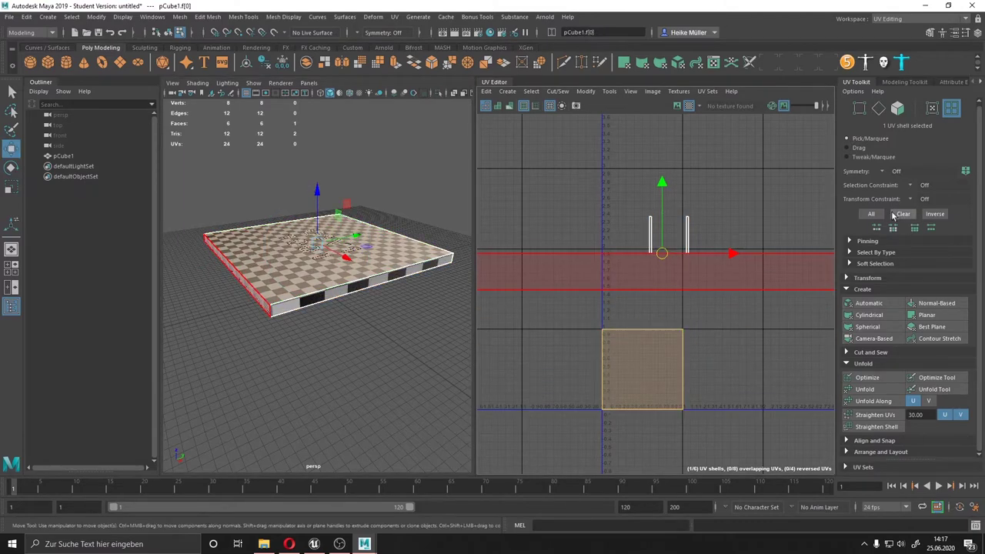
click(846, 278)
scroll(886, 354, down, 5)
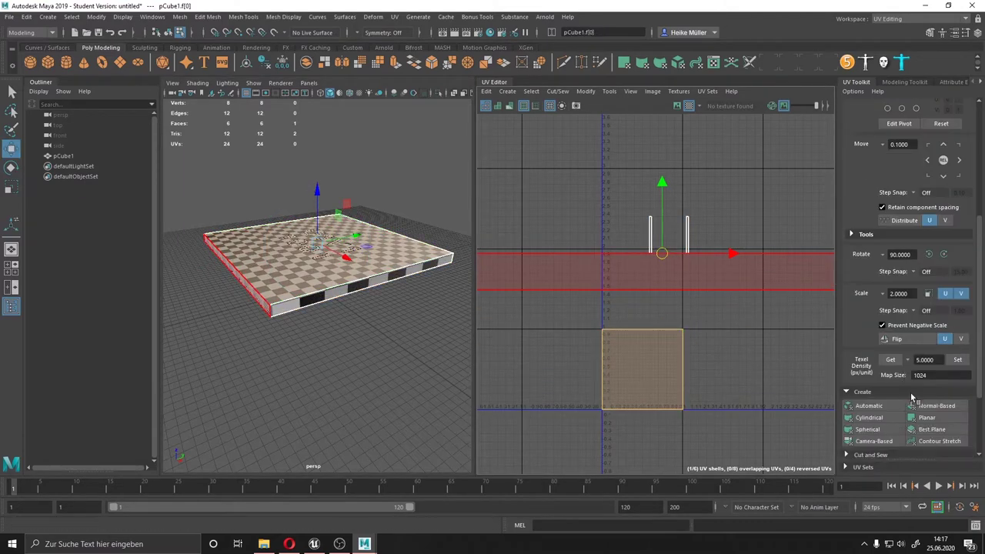
click(889, 359)
click(631, 271)
click(957, 359)
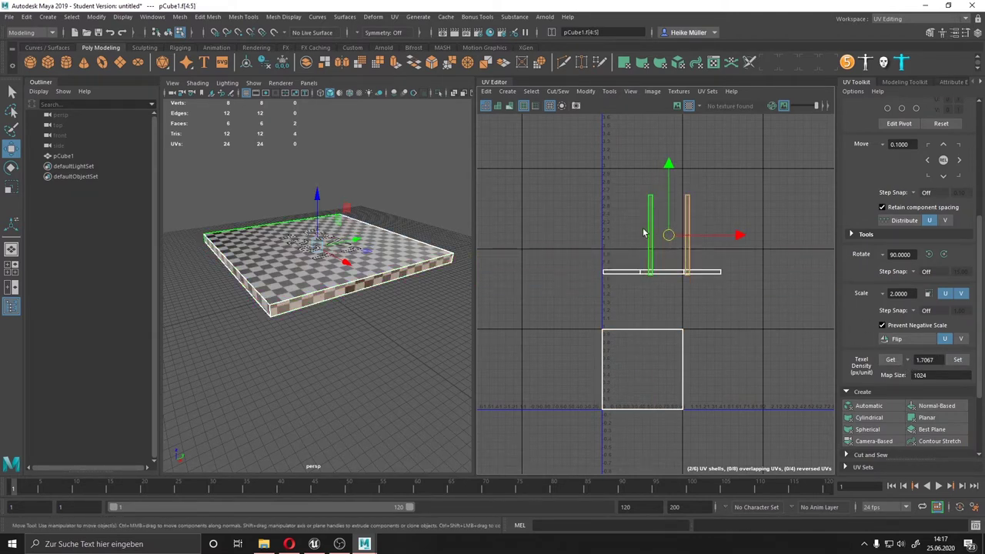
Step: Orient the selected UV shells from the Arrange and Layout options
scroll(874, 435, down, 3)
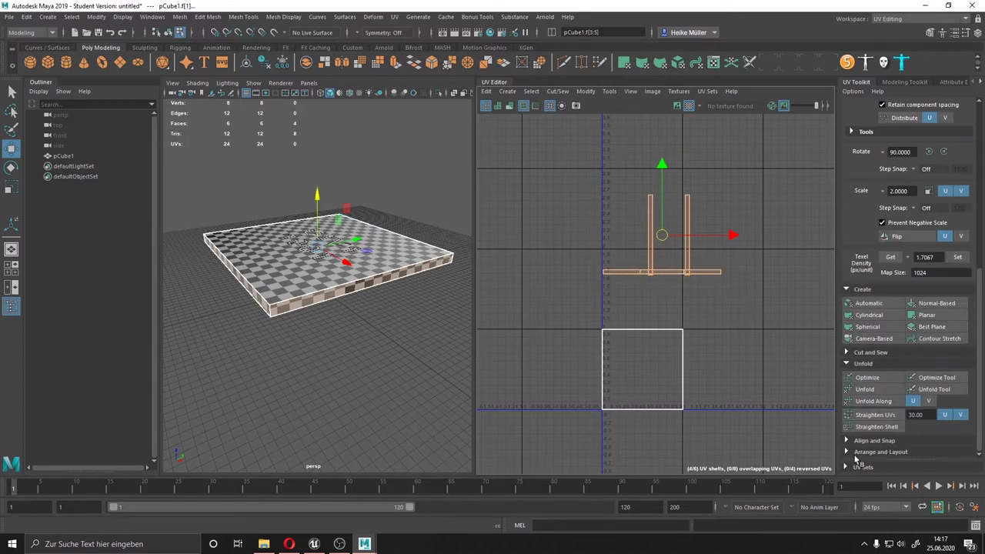
click(855, 454)
scroll(862, 447, down, 4)
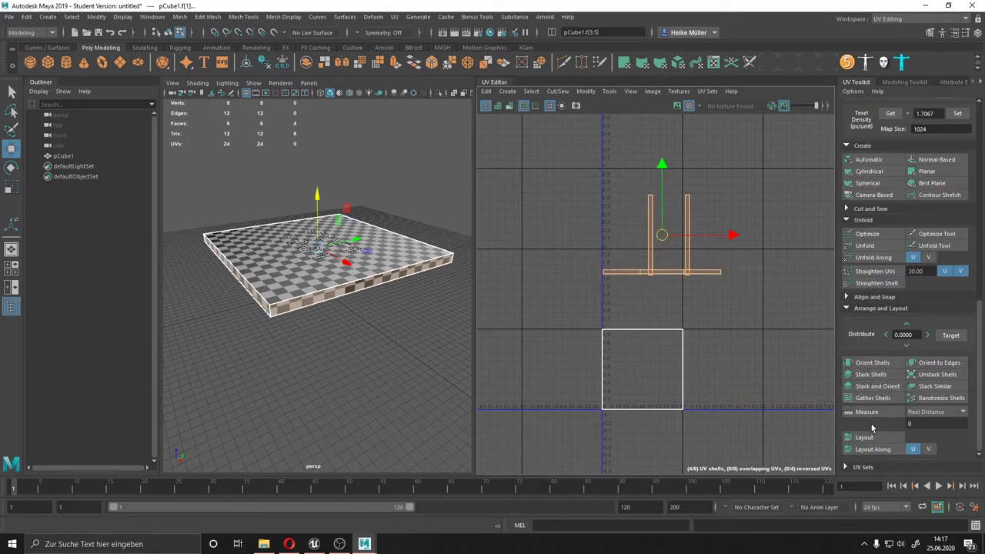
click(868, 363)
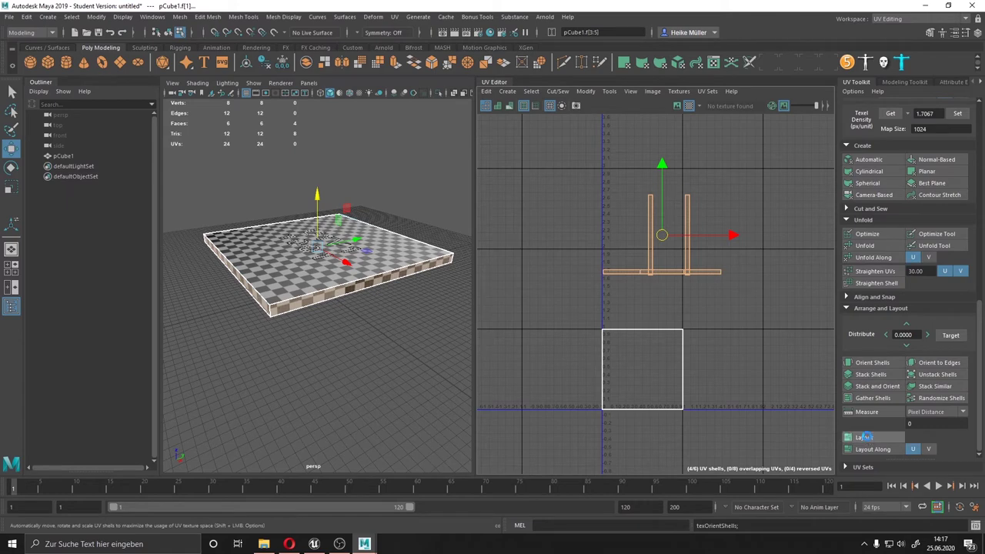
Step: Lay out the shells in the 0–1 square and stack the four side strips together
click(865, 437)
scroll(631, 412, up, 3)
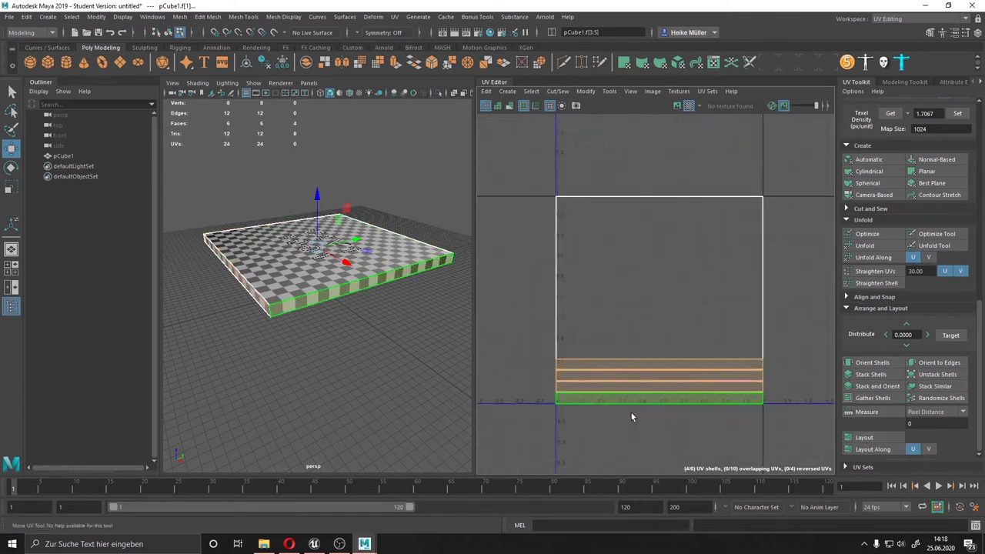
scroll(631, 413, up, 2)
click(677, 392)
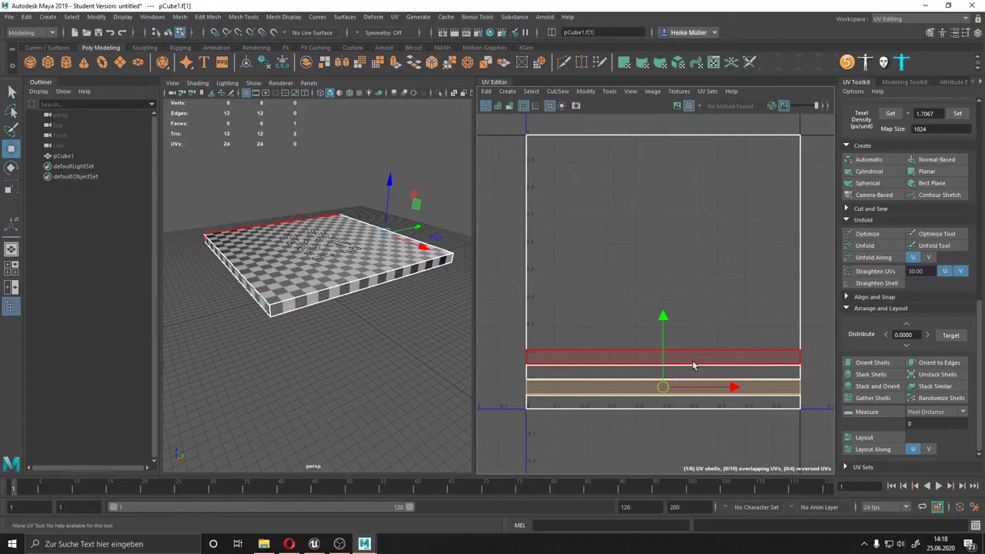
shift+click(690, 372)
shift+click(687, 355)
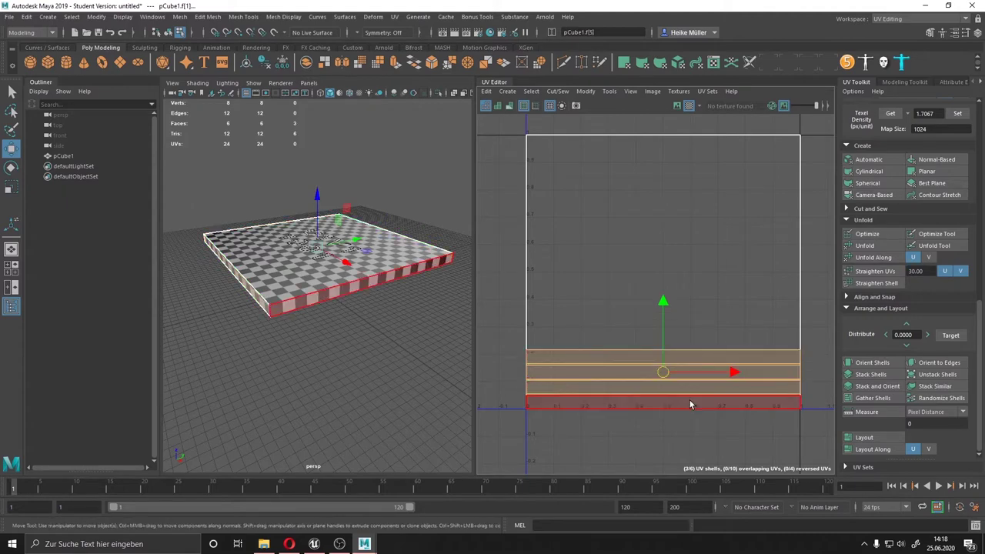
shift+click(690, 406)
click(948, 391)
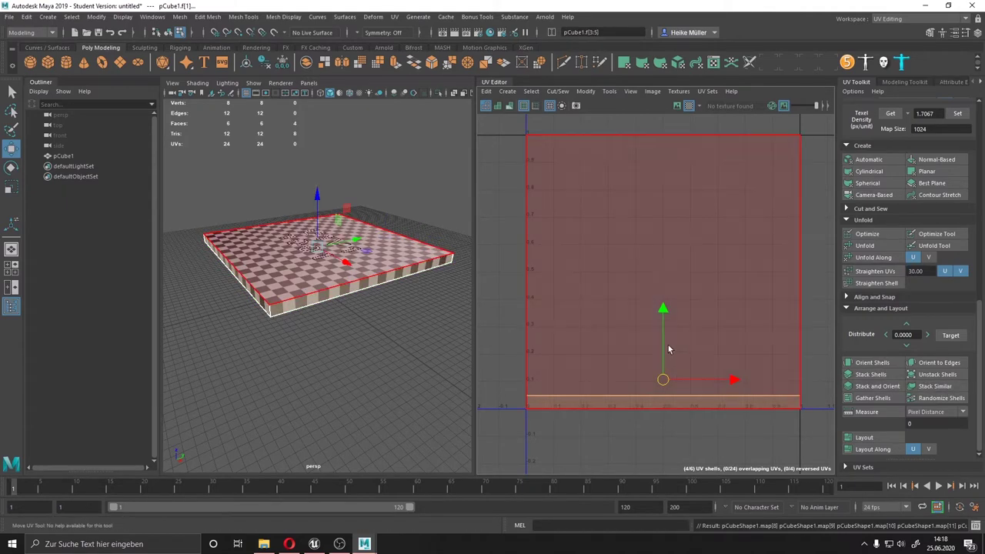
click(662, 423)
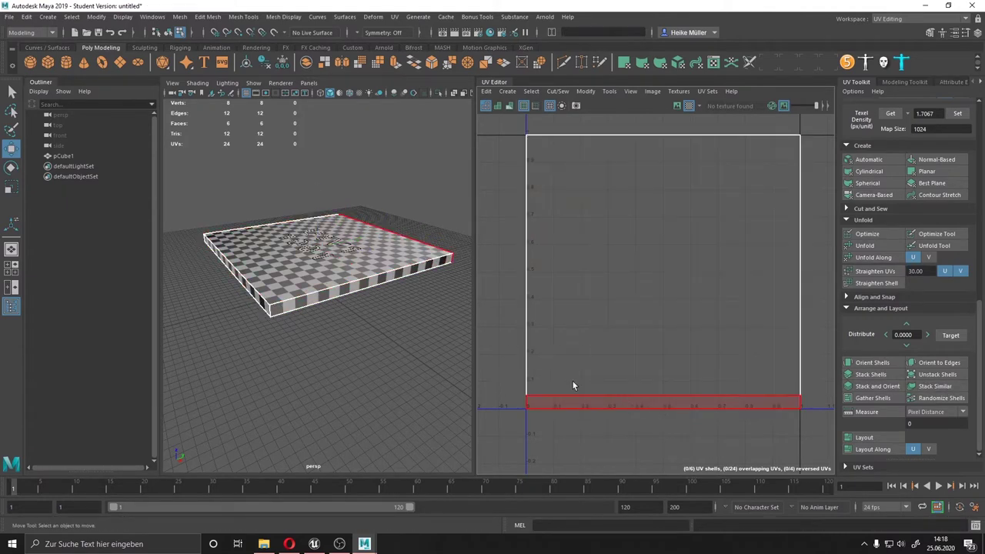
Step: Orbit around the slab to inspect its checkered top, underside and edges
alt+drag(299, 335, 347, 331)
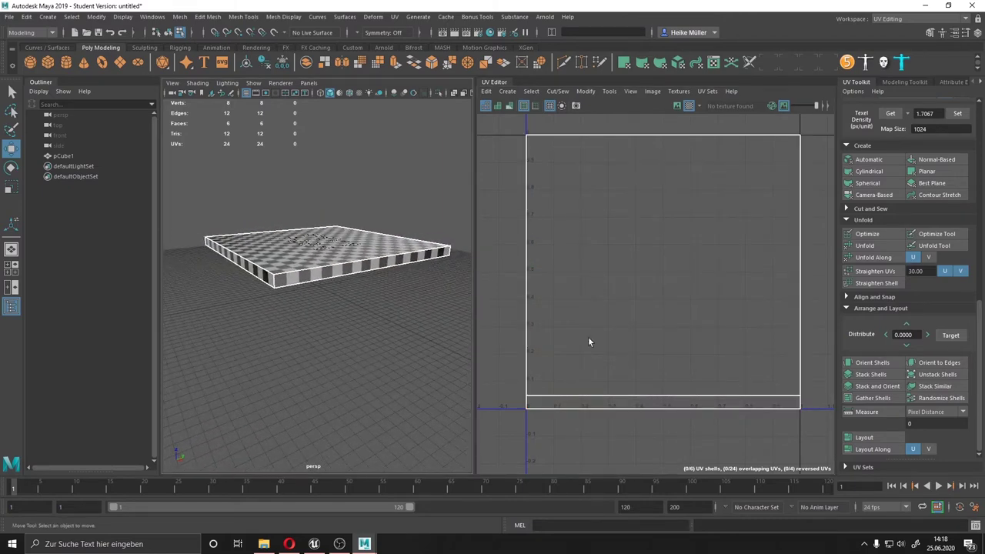
scroll(604, 369, down, 1)
scroll(604, 369, down, 3)
click(700, 337)
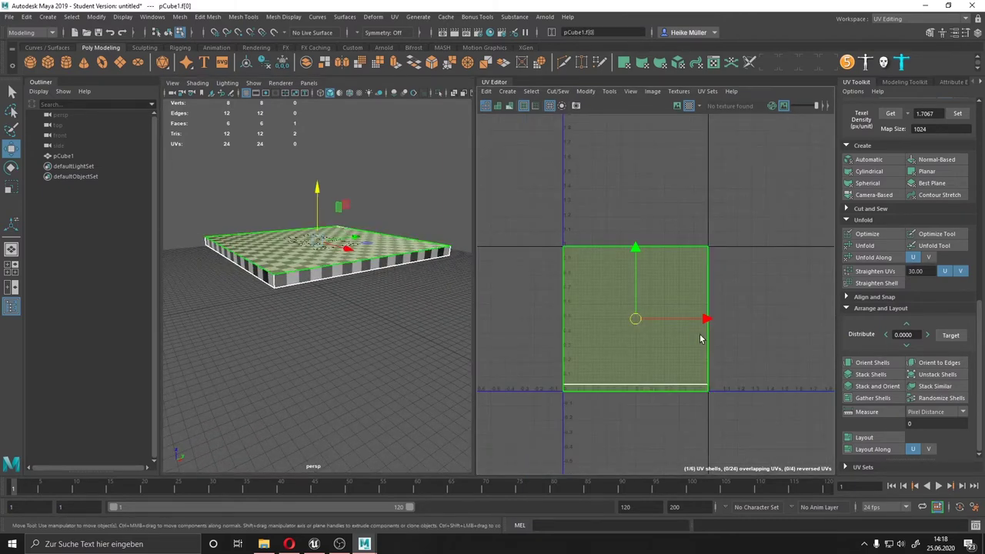
click(734, 283)
mouse_move(344, 320)
alt+mouse_down()
mouse_move(341, 346)
mouse_move(348, 320)
mouse_move(321, 351)
mouse_move(423, 290)
alt+mouse_up()
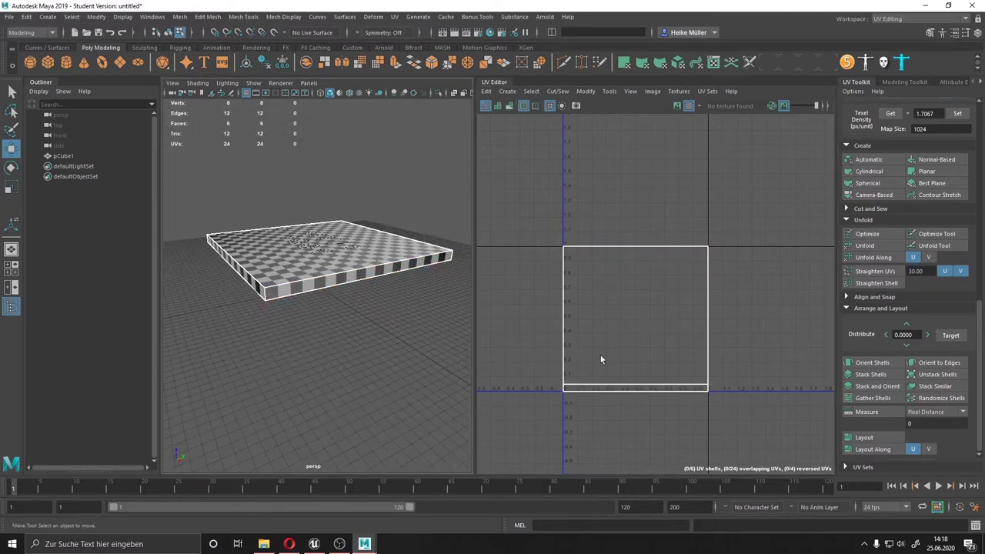
alt+drag(363, 371, 359, 365)
click(362, 261)
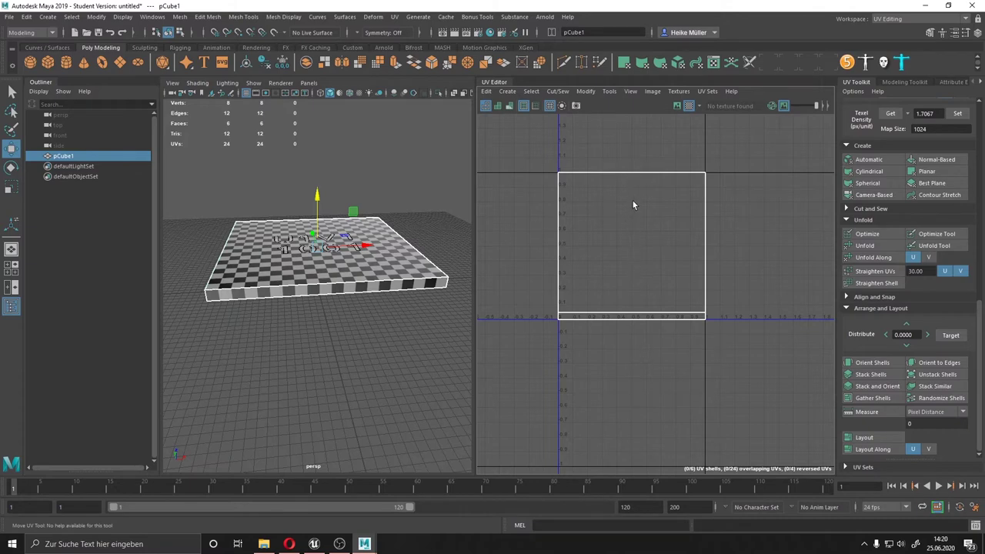
alt+drag(345, 320, 411, 303)
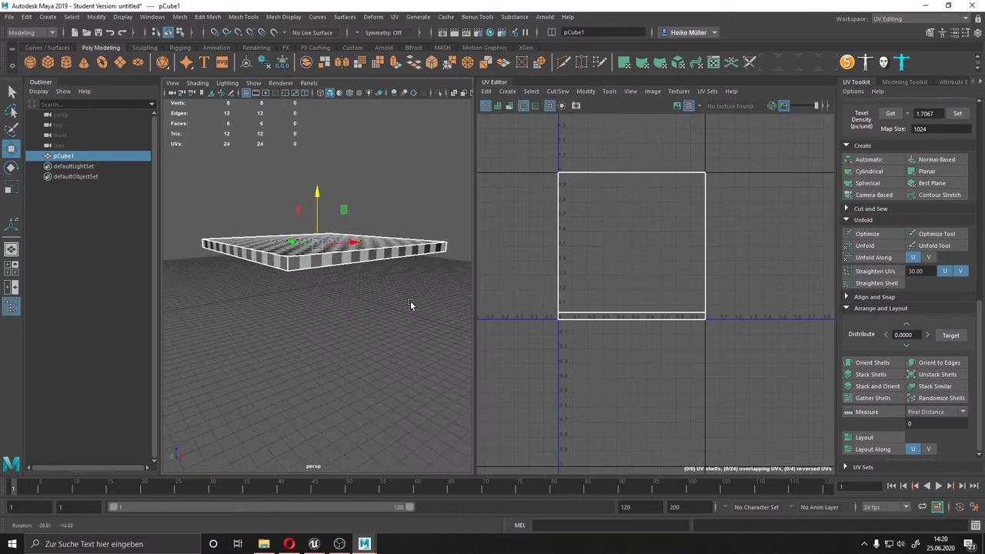
alt+drag(240, 263, 311, 257)
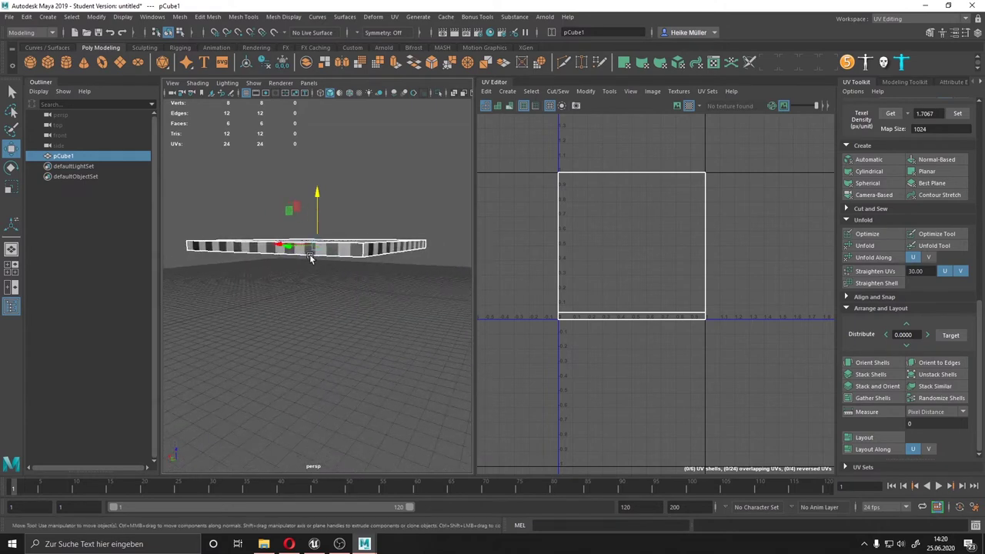
scroll(614, 314, up, 3)
scroll(614, 314, up, 3)
scroll(615, 318, down, 5)
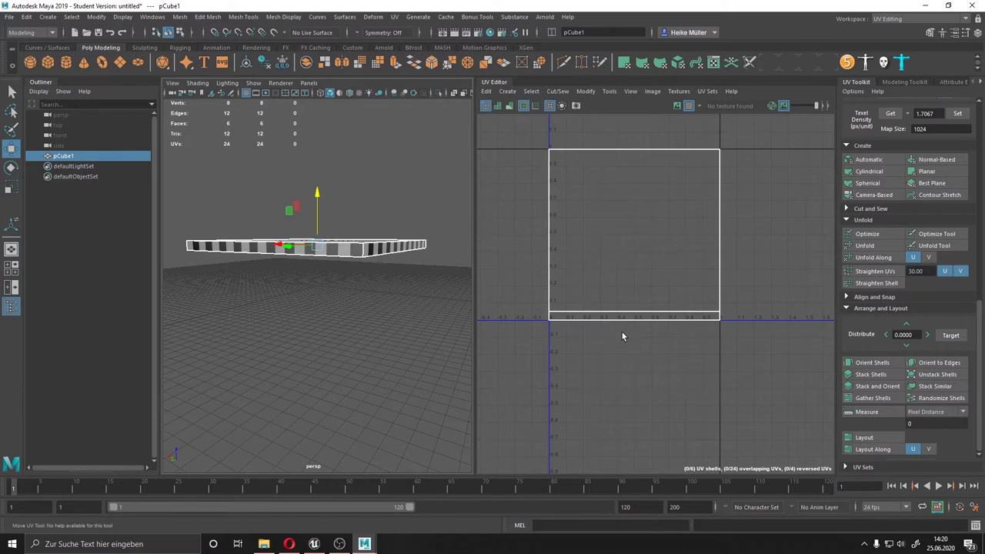
scroll(612, 308, down, 2)
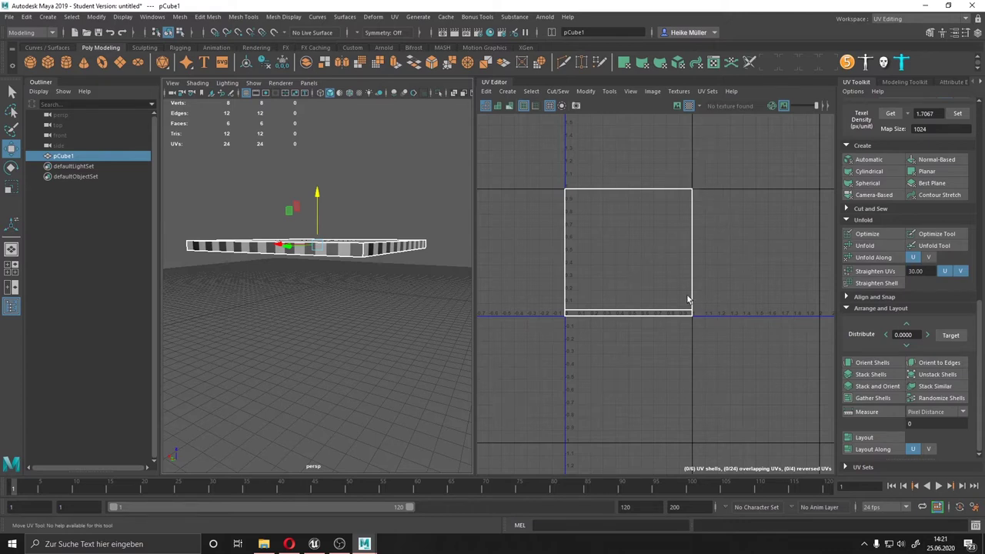
Step: Select the stacked side strip as a UV shell and move it up into the square
right_click(632, 348)
click(616, 331)
click(632, 261)
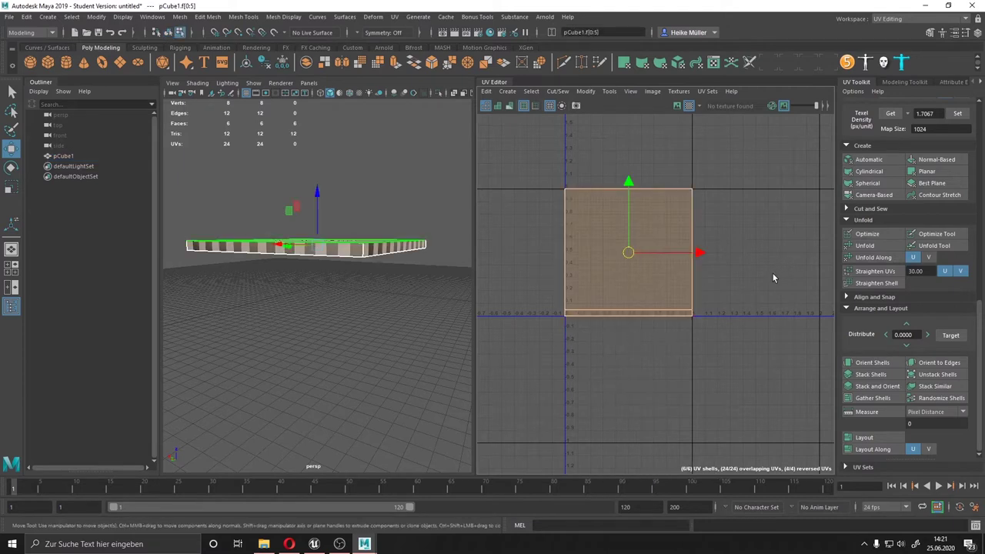
click(638, 265)
key(r)
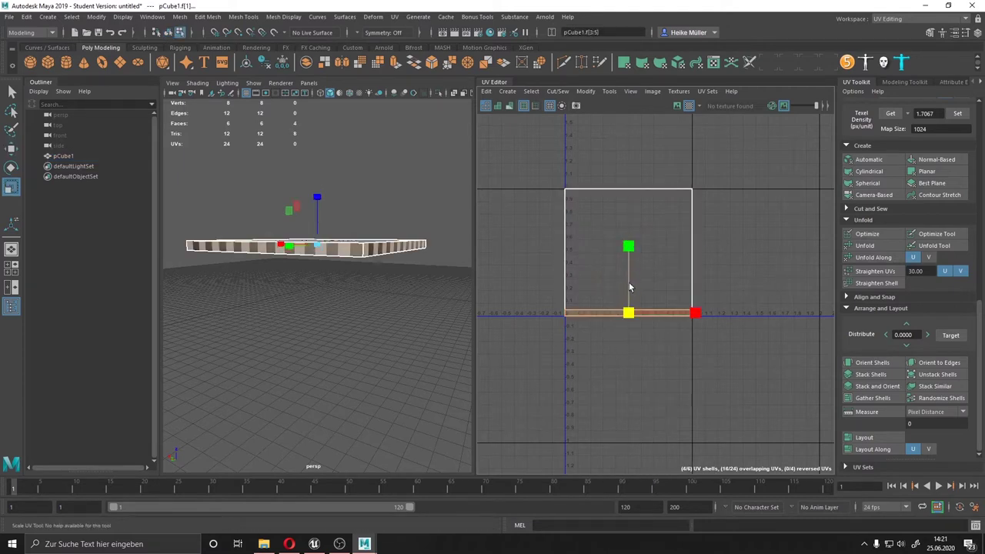
key(ctrl+z)
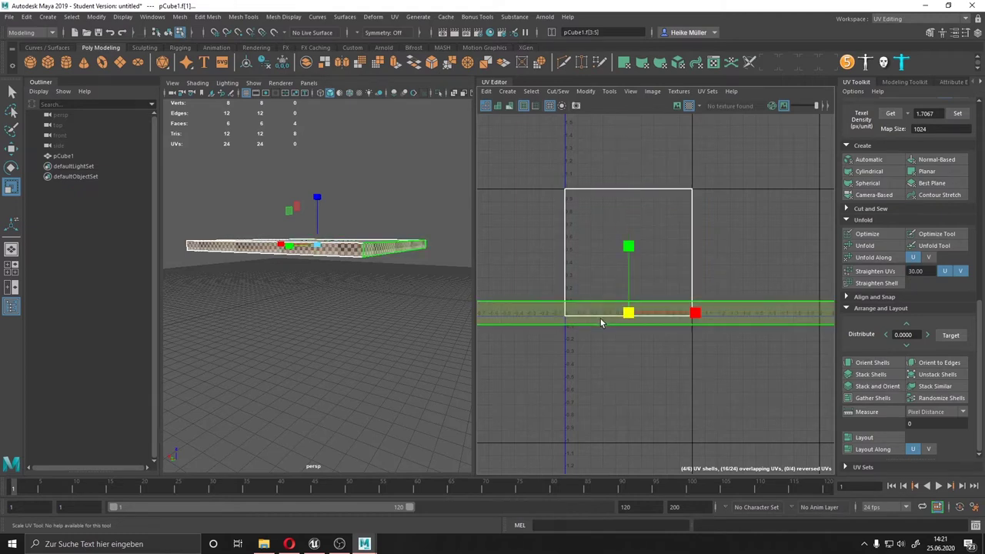
key(w)
drag(628, 313, 633, 266)
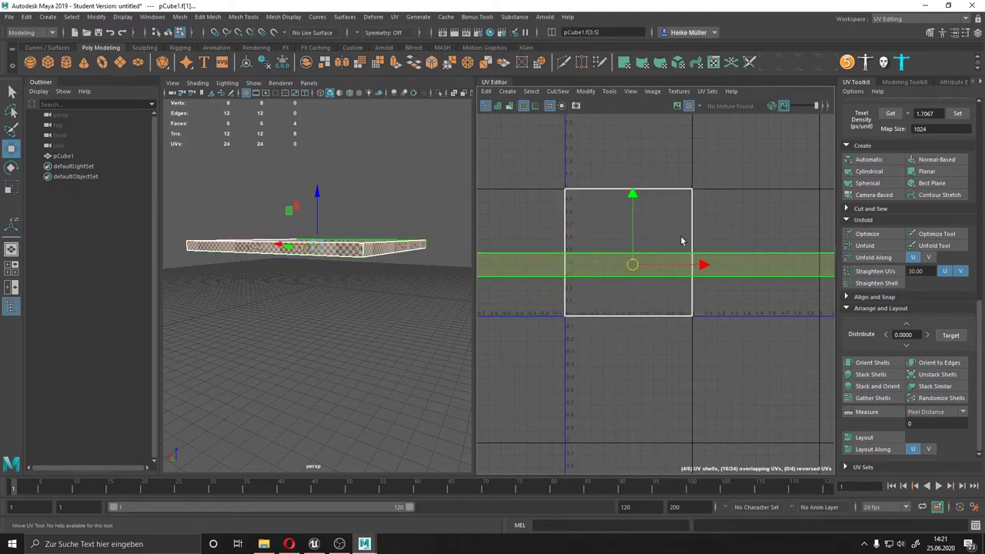
Step: Move the strip toward the 0–1 square and shrink it to fit the 0–1 range
scroll(597, 274, down, 3)
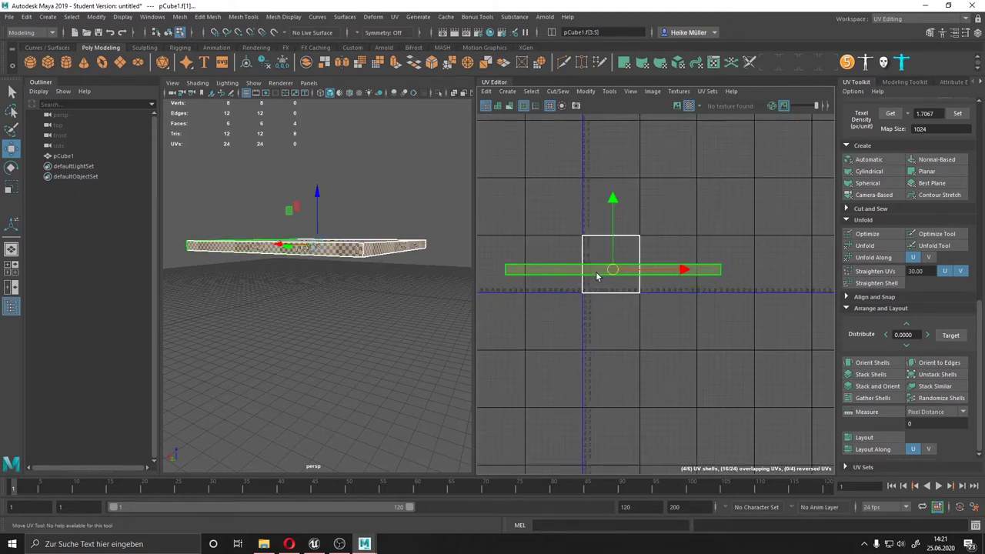
scroll(616, 260, up, 2)
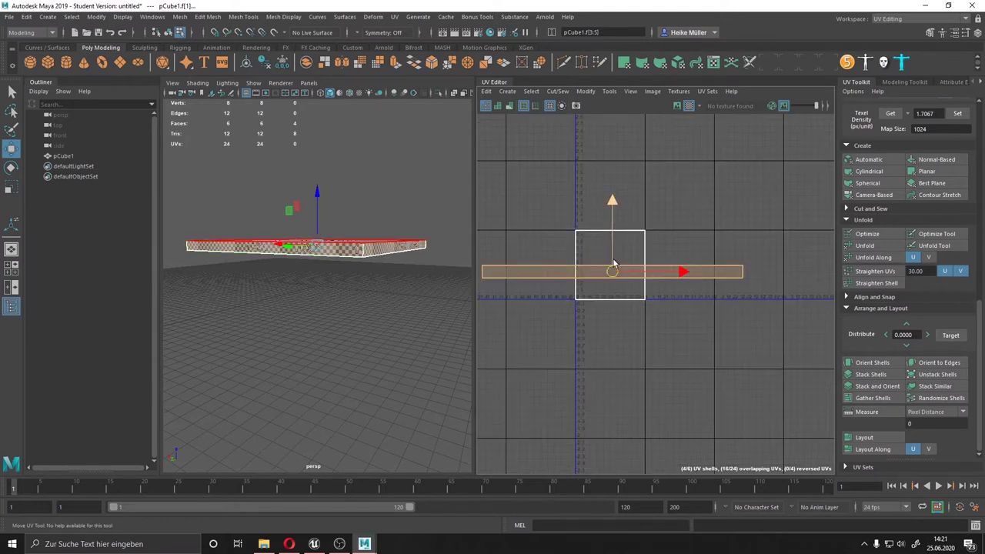
scroll(616, 262, up, 1)
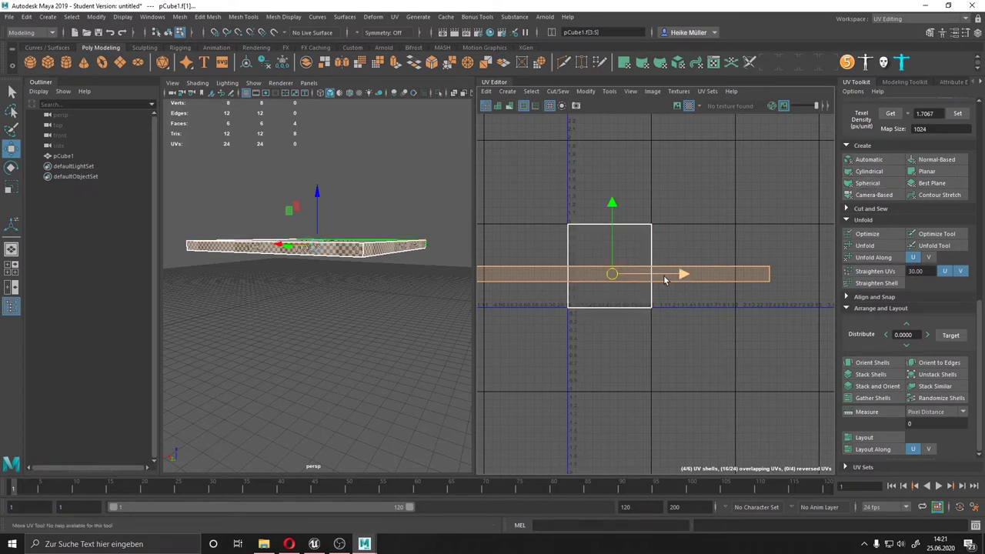
scroll(664, 279, up, 3)
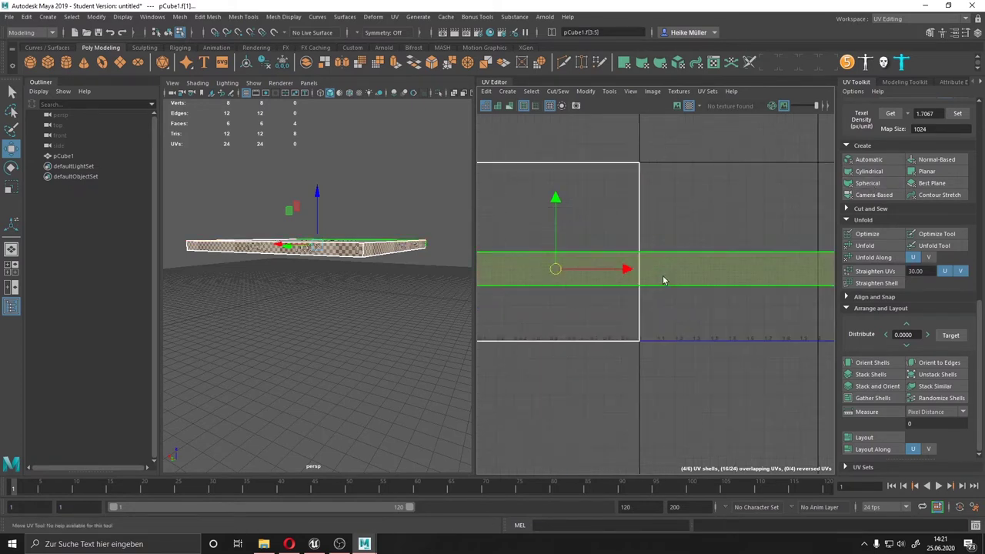
mouse_move(599, 220)
middle_down()
mouse_move(643, 234)
mouse_move(636, 232)
middle_up()
scroll(636, 231, down, 2)
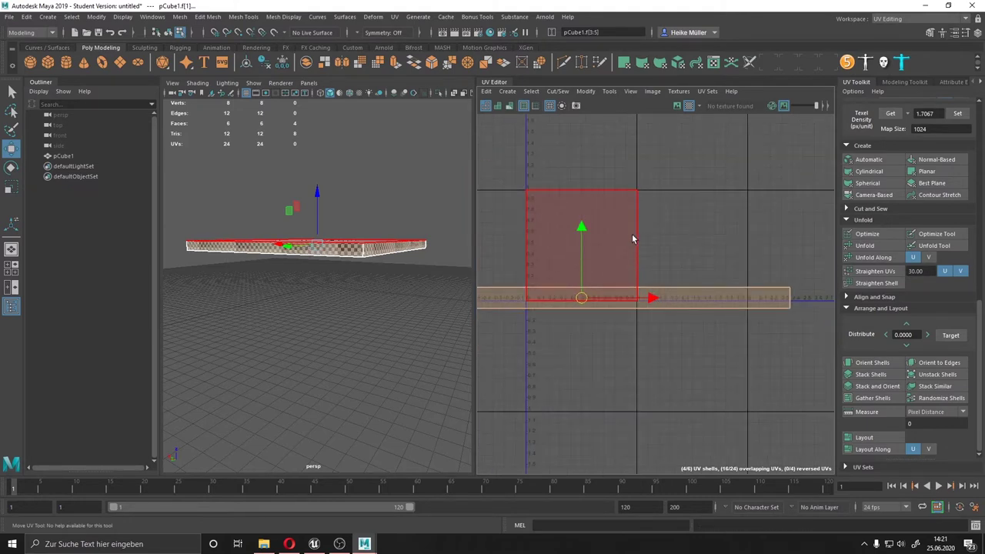
key(ctrl+l)
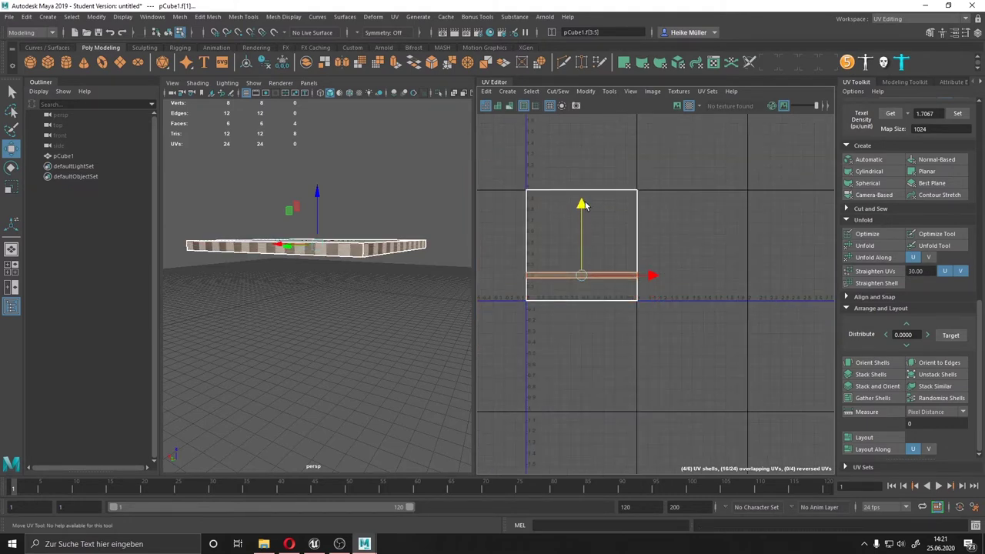
click(595, 344)
scroll(584, 316, up, 2)
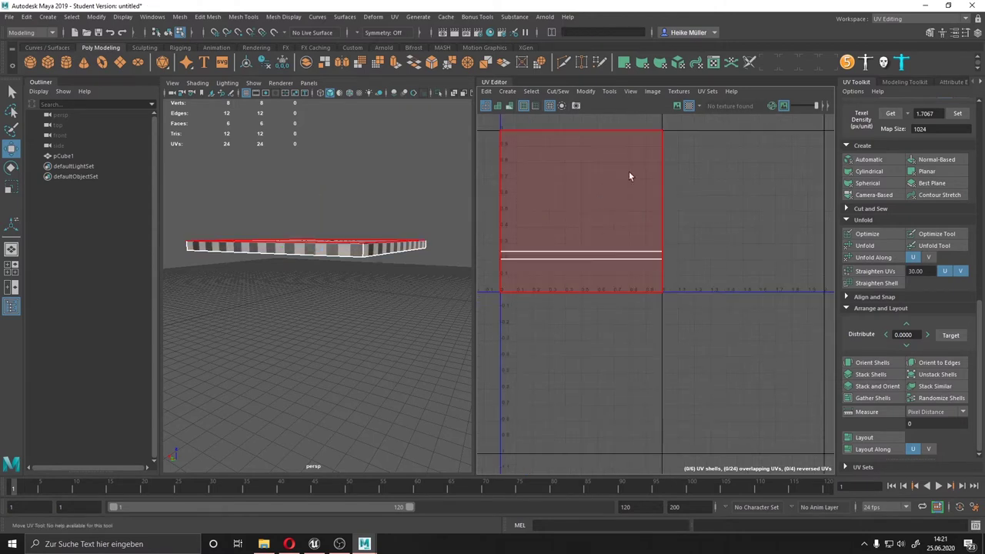
Step: Select all six of the slab's faces and their UV shells
drag(692, 167, 486, 177)
click(540, 343)
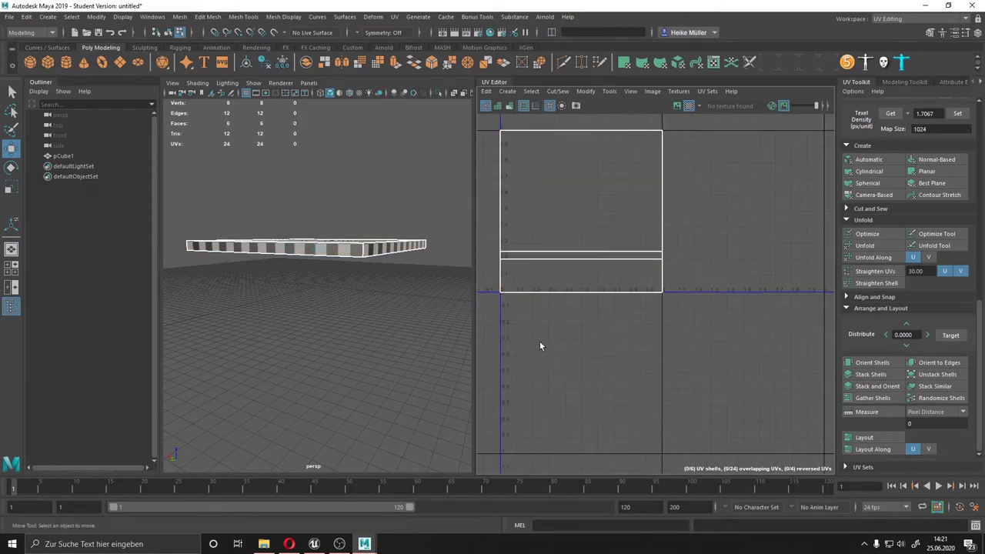
scroll(539, 346, down, 2)
drag(539, 346, 631, 302)
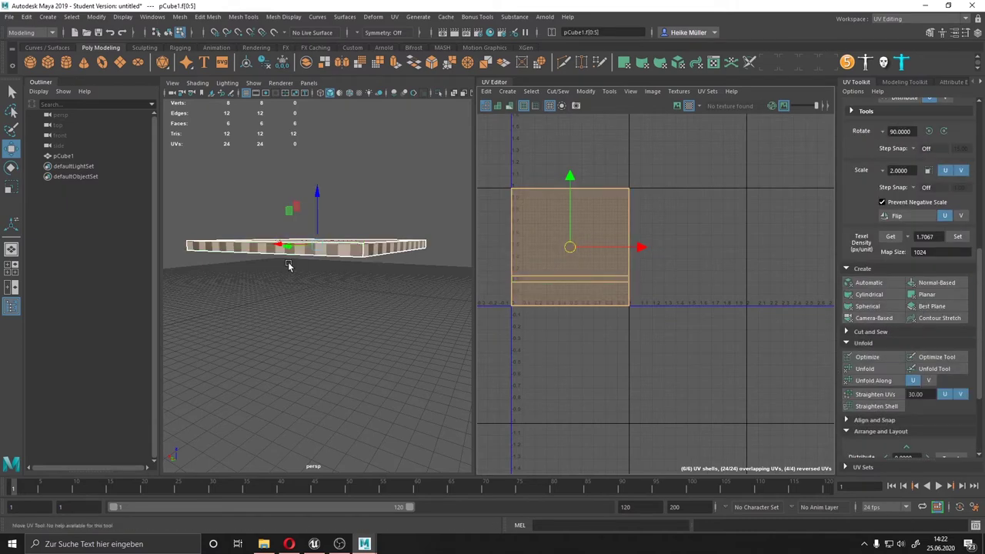
alt+drag(323, 269, 331, 354)
click(343, 306)
click(521, 245)
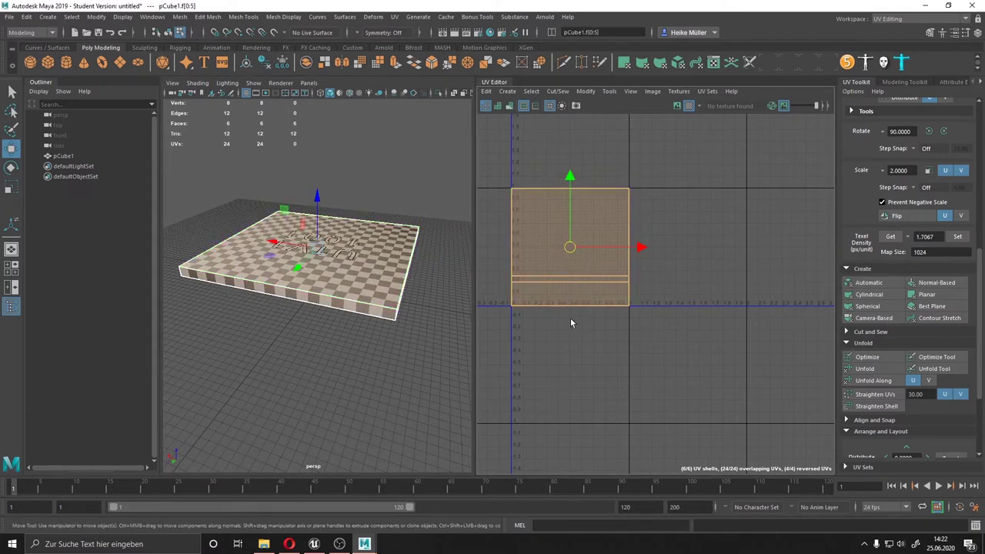
drag(571, 318, 658, 211)
Step: Try scaling the side-face UV strip larger, then undo it
click(566, 279)
key(r)
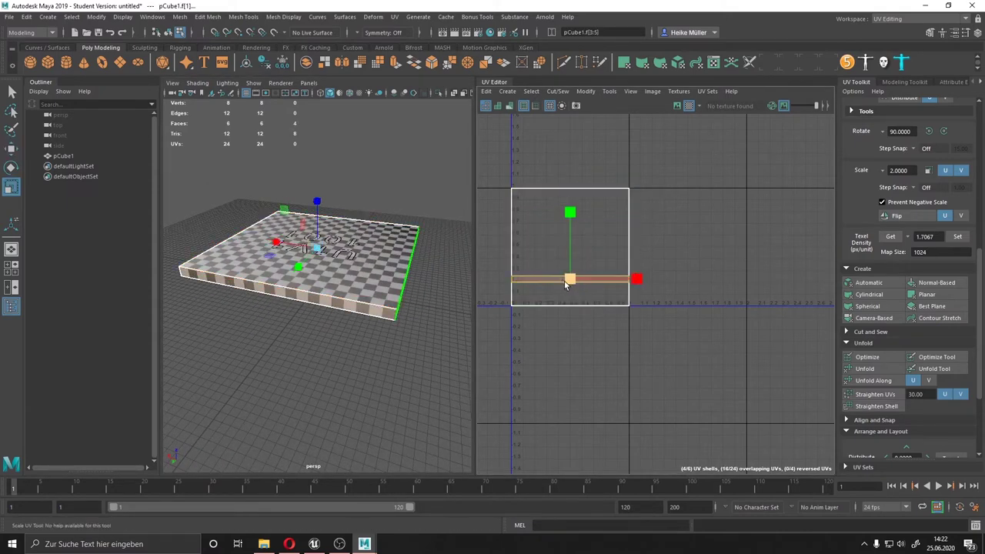
mouse_move(570, 278)
mouse_down()
mouse_move(649, 238)
mouse_move(754, 207)
mouse_up()
mouse_move(336, 314)
alt+mouse_down()
mouse_move(337, 284)
mouse_move(388, 322)
mouse_move(333, 259)
mouse_move(273, 382)
alt+mouse_up()
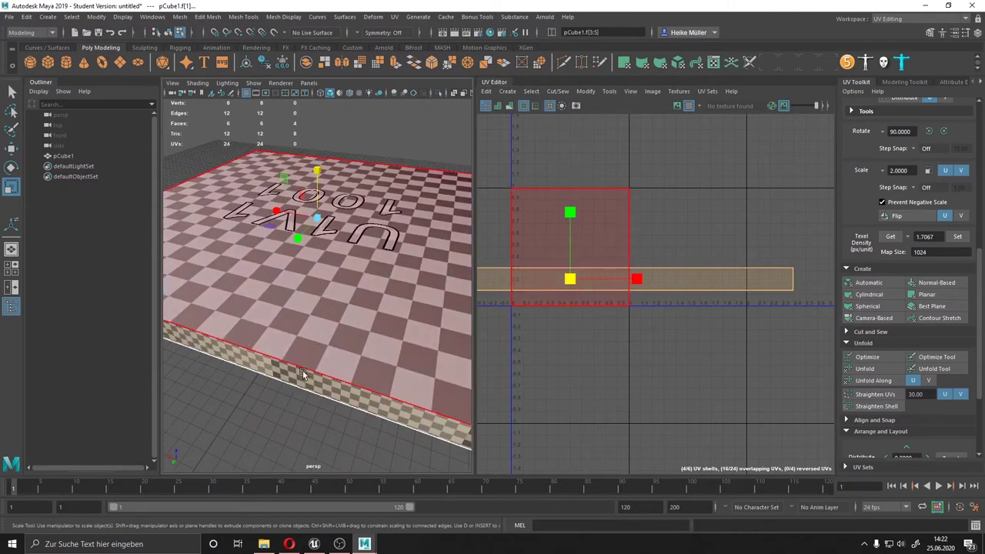
key(ctrl+z)
Step: Apply texel density 1.7067 at map size 1024 to all slab faces and inspect the result
drag(653, 402, 576, 186)
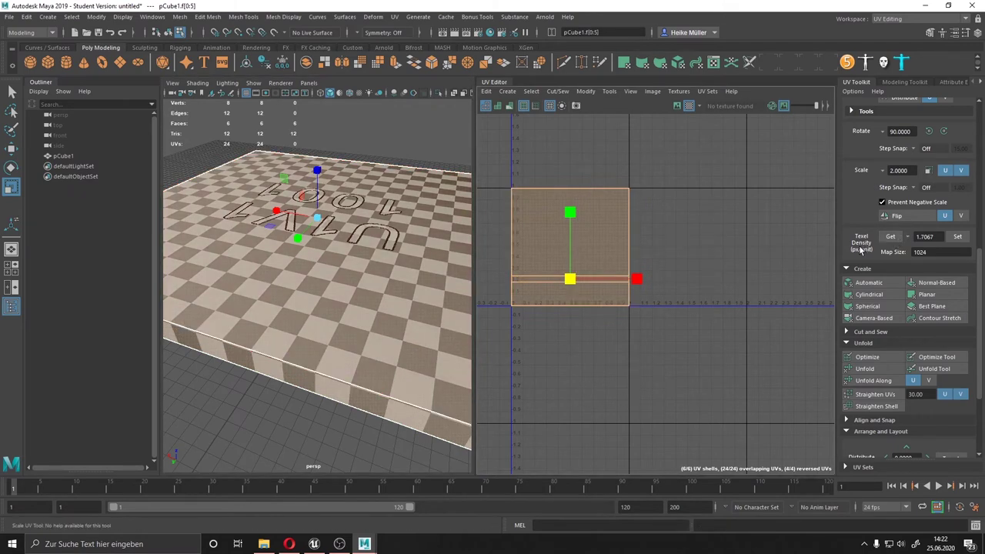
click(596, 223)
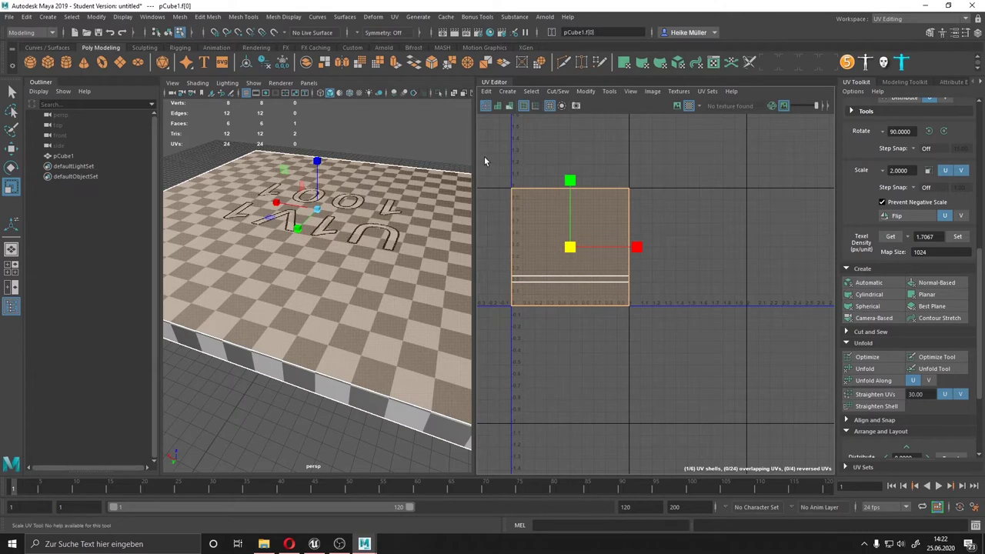
double_click(603, 230)
click(958, 236)
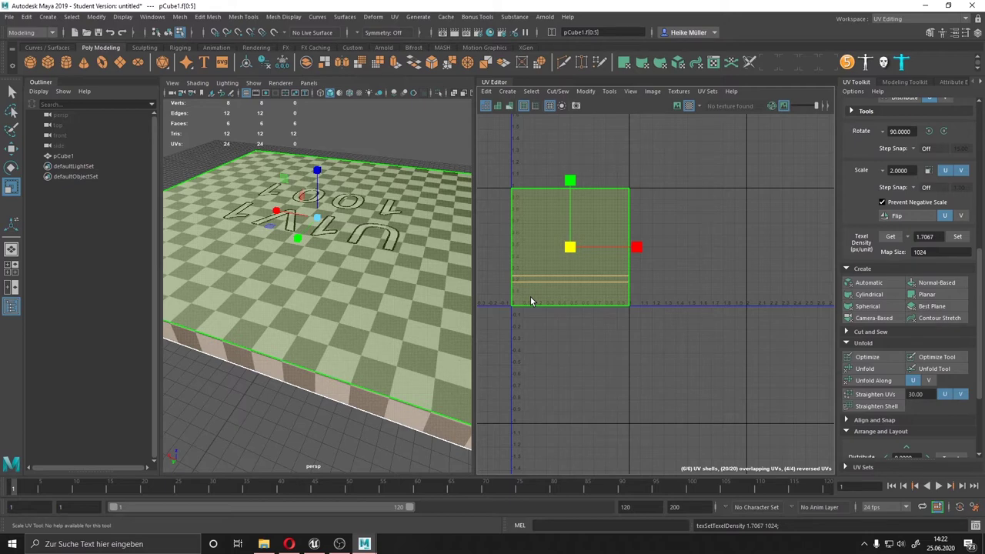
click(536, 355)
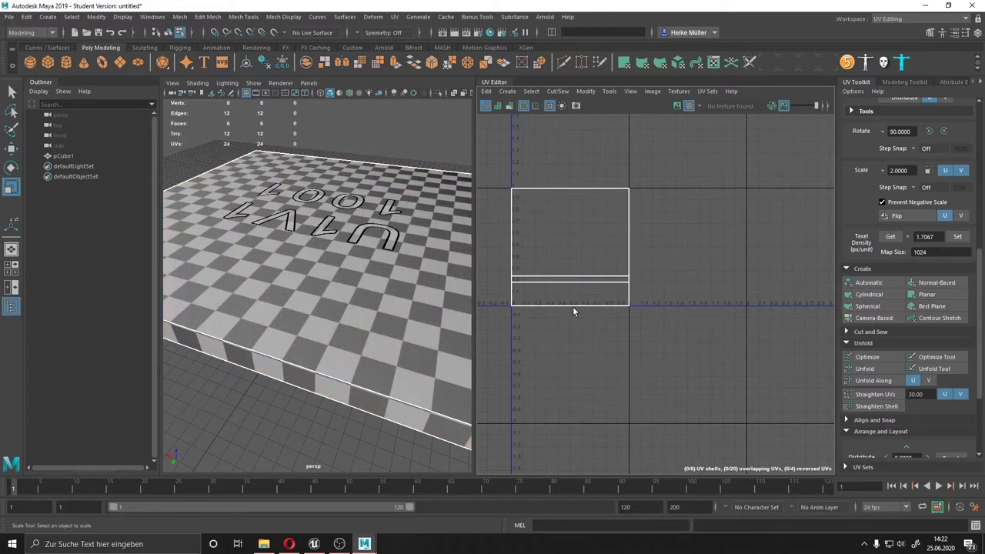
mouse_move(417, 383)
alt+mouse_down()
mouse_move(325, 355)
mouse_move(342, 375)
mouse_move(327, 235)
mouse_move(338, 239)
mouse_move(326, 236)
mouse_move(346, 291)
mouse_move(365, 298)
mouse_move(367, 344)
mouse_move(410, 323)
mouse_move(414, 331)
alt+mouse_up()
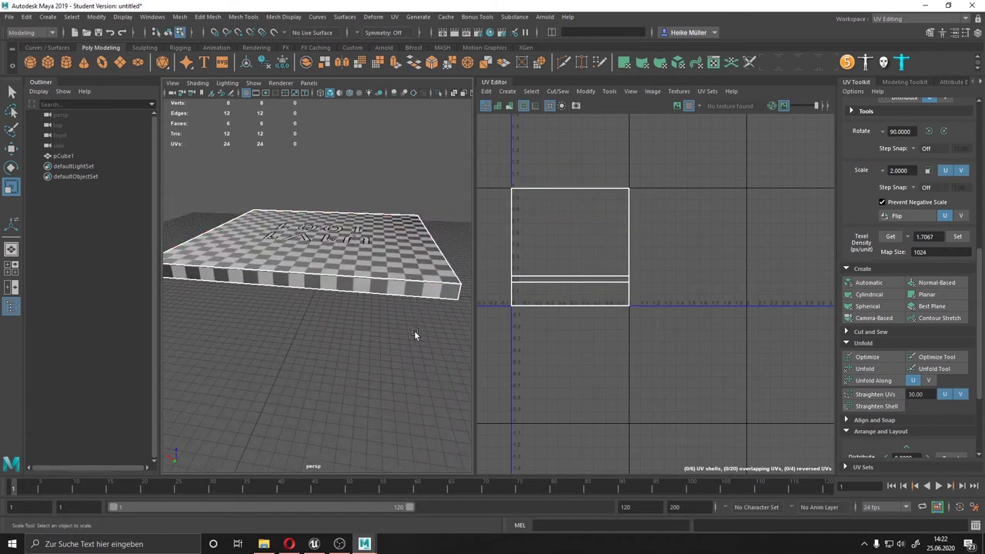
mouse_move(329, 320)
alt+mouse_down()
mouse_move(422, 322)
mouse_move(364, 345)
mouse_move(274, 322)
alt+mouse_up()
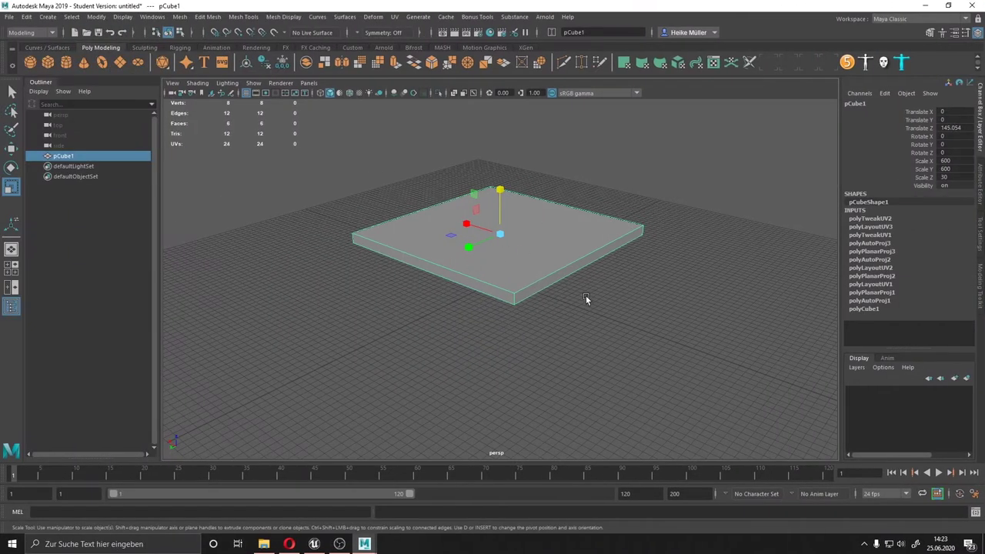
Step: Box-select all of the slab's edges in edge mode and harden them
right_drag(694, 266, 689, 233)
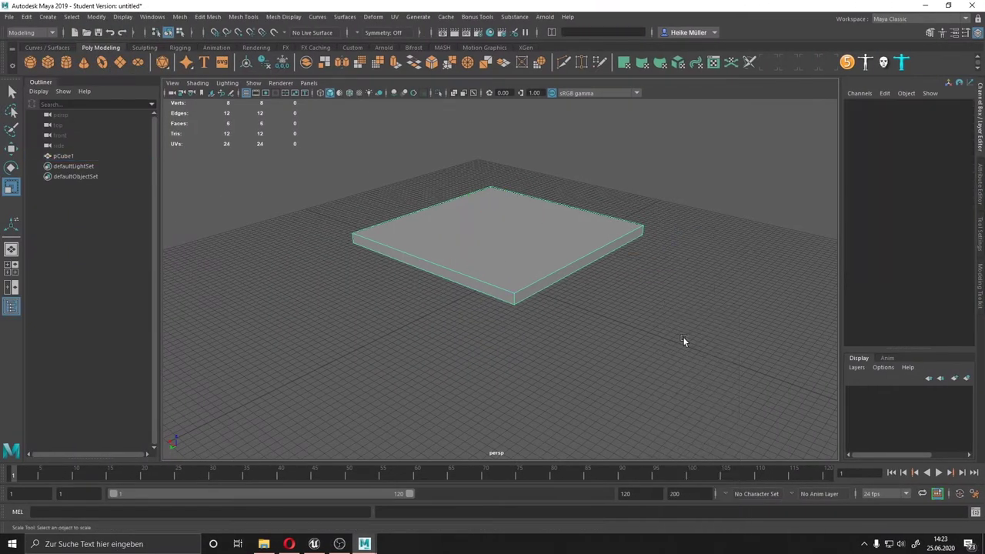
drag(733, 395, 274, 76)
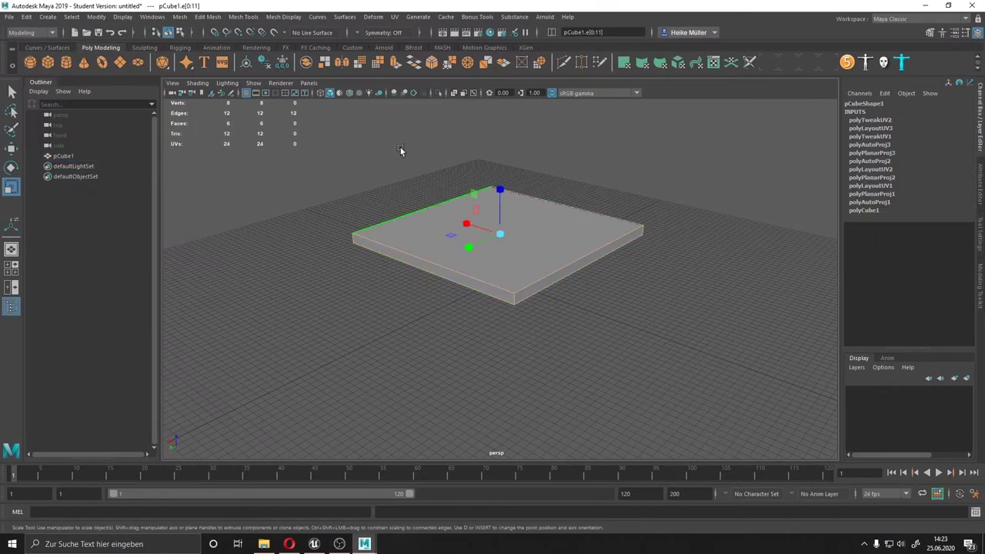
click(283, 16)
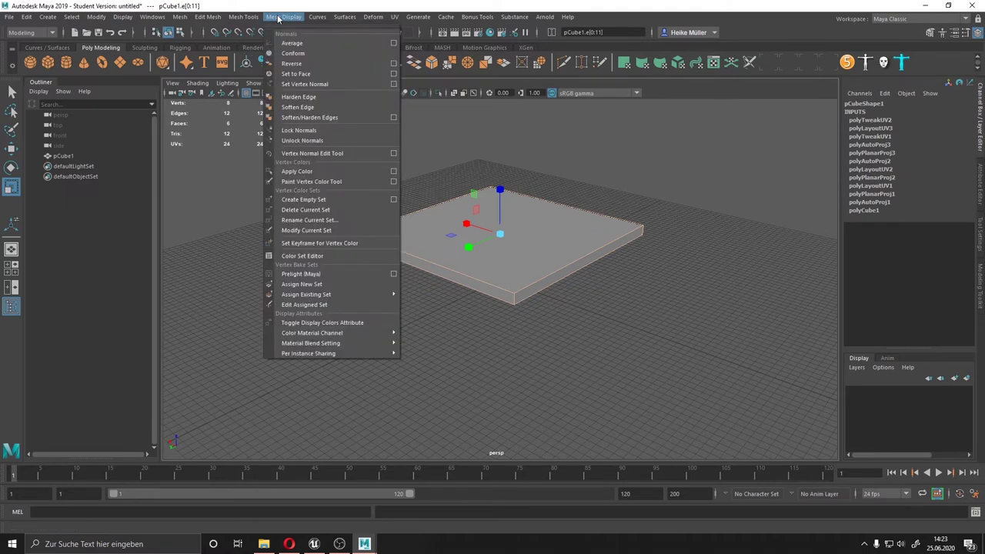
click(311, 98)
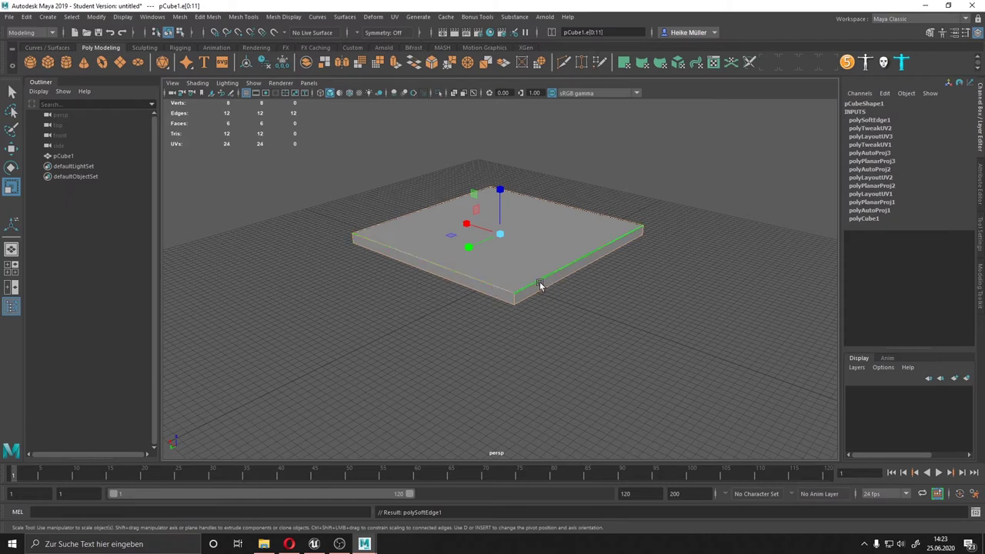
Step: Deselect the edges, return to object mode and select the slab
click(610, 341)
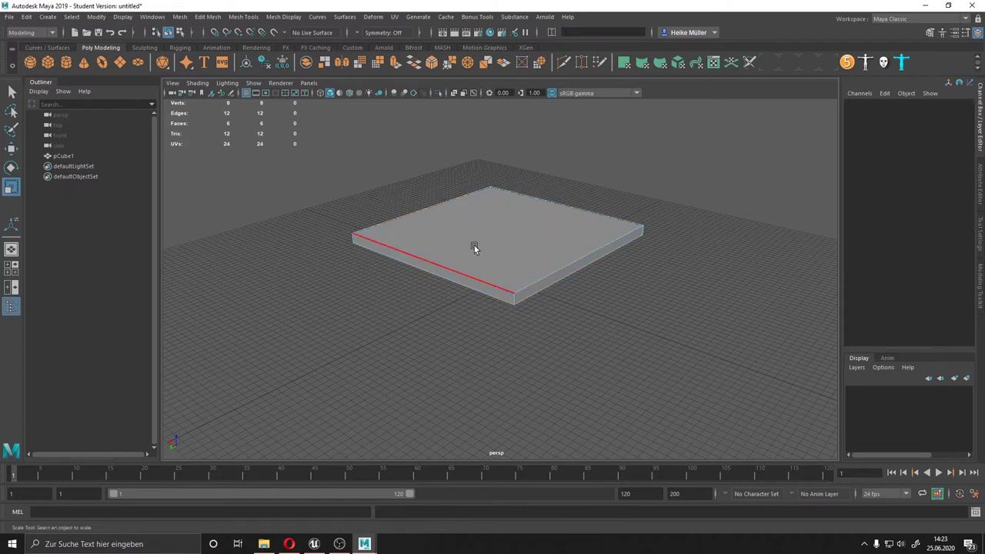
right_drag(576, 262, 616, 277)
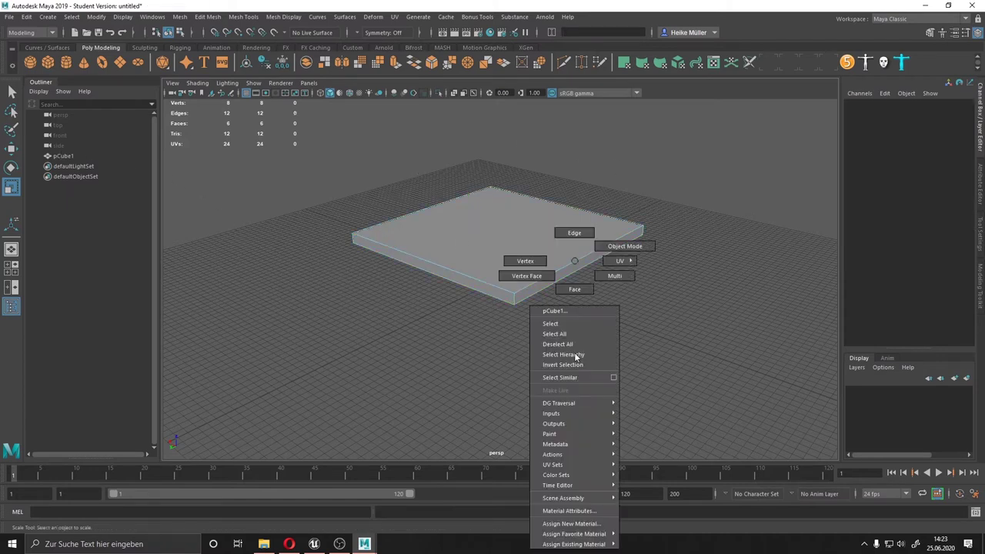
click(631, 342)
scroll(466, 260, up, 2)
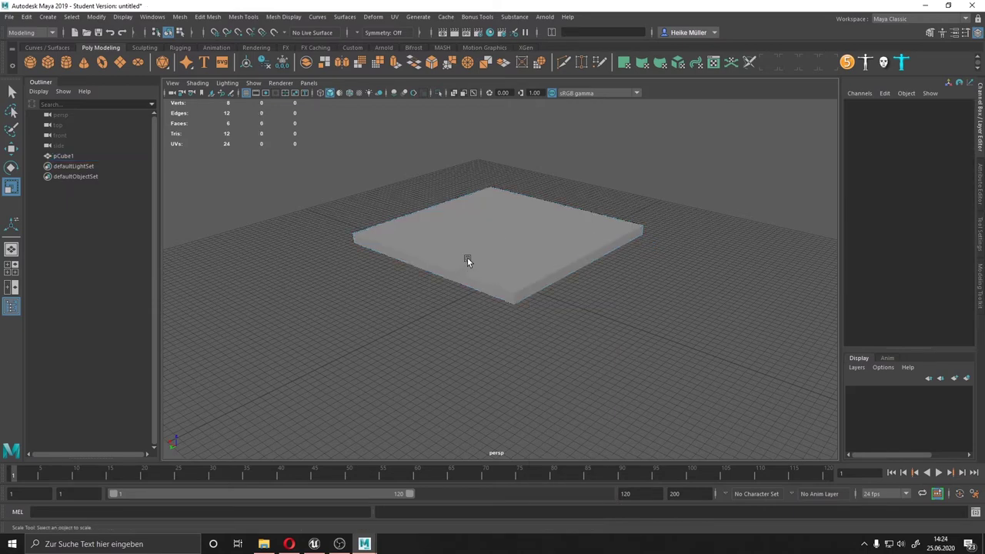
scroll(470, 266, up, 3)
scroll(477, 284, up, 3)
click(477, 288)
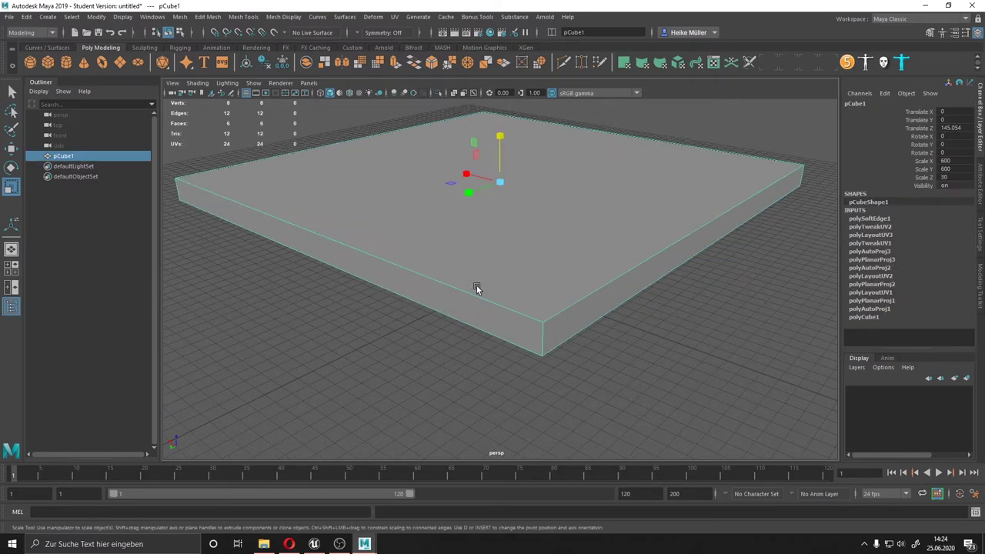
scroll(477, 287, down, 4)
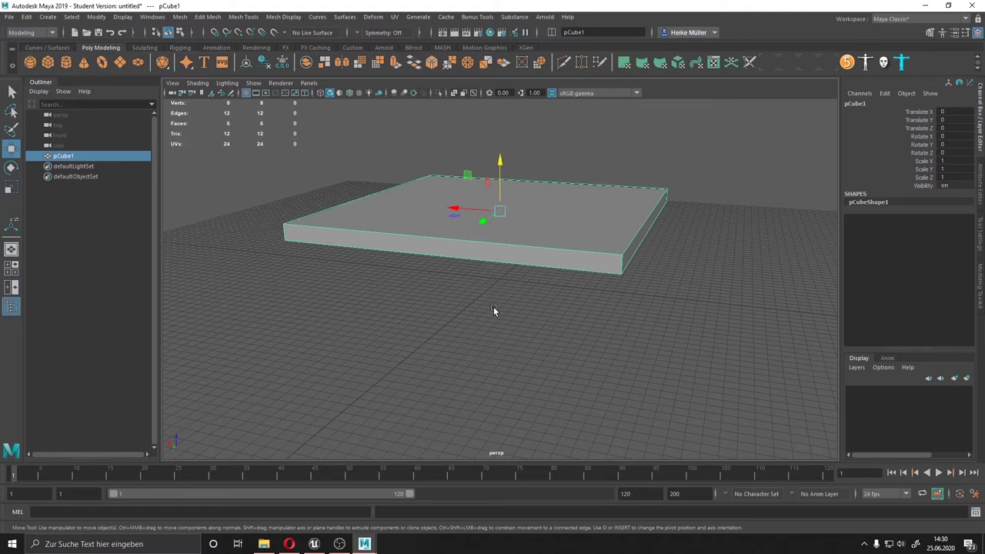
Step: Lower the slab's pivot point to its underside using pivot editing with D
mouse_move(505, 282)
alt+mouse_down()
mouse_move(585, 265)
mouse_move(506, 266)
alt+mouse_up()
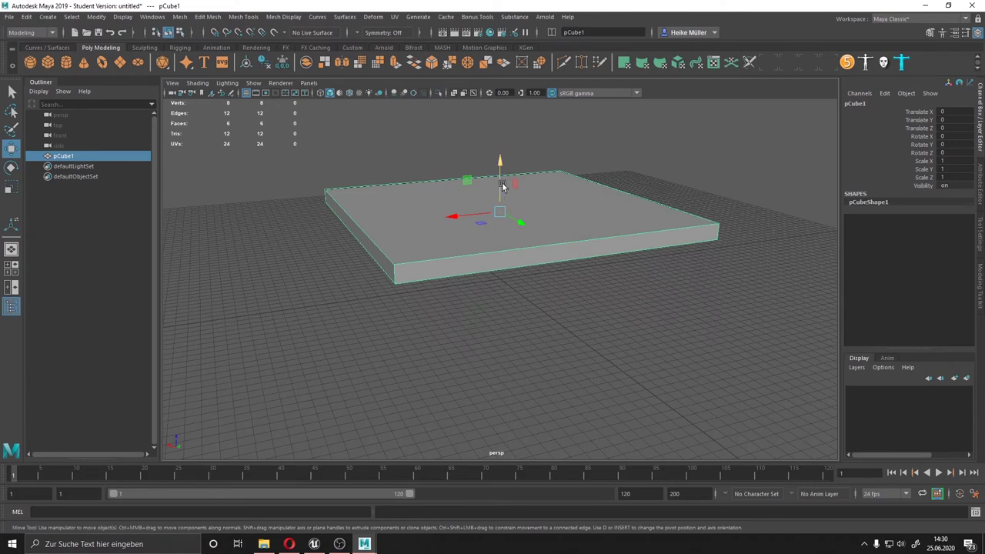
key(d)
mouse_move(501, 176)
mouse_down()
mouse_move(416, 296)
mouse_move(391, 289)
mouse_up()
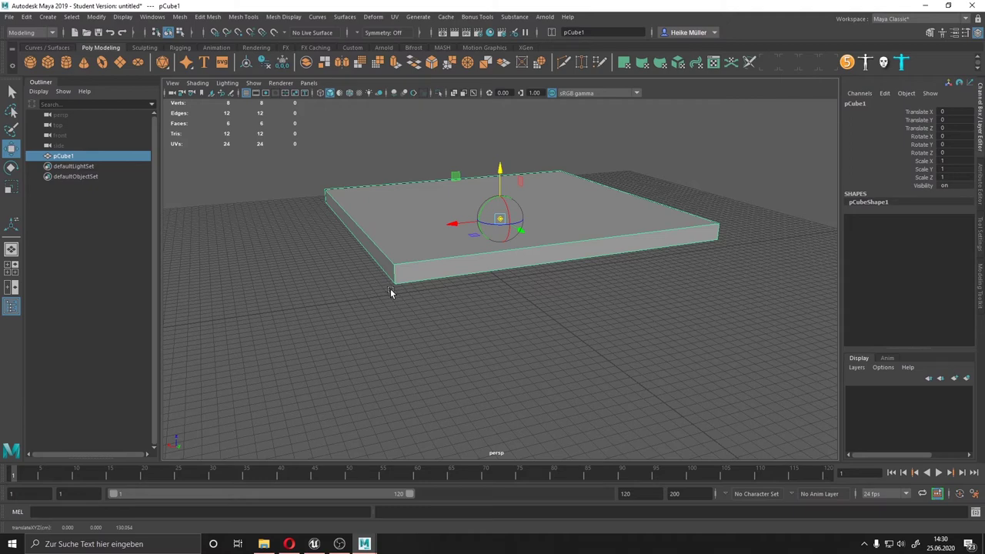
key(d)
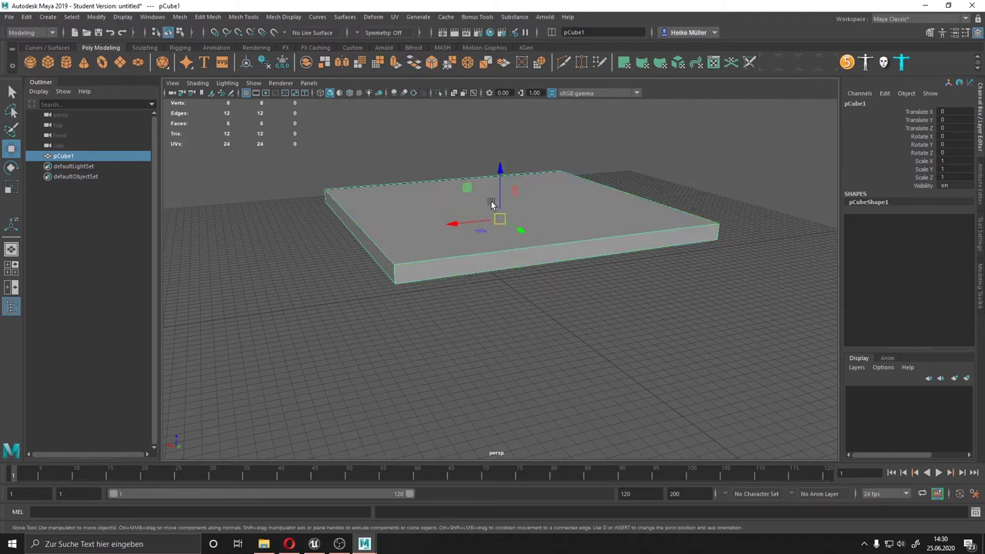
Step: Try moving the slab, undo the move, and delete the slab's construction history
mouse_move(486, 300)
alt+mouse_down()
mouse_move(469, 281)
mouse_move(472, 292)
alt+mouse_up()
mouse_move(503, 220)
mouse_down()
mouse_move(501, 336)
mouse_move(501, 275)
mouse_move(484, 323)
mouse_move(504, 279)
mouse_move(484, 306)
mouse_move(516, 287)
mouse_move(582, 313)
mouse_move(544, 288)
mouse_move(484, 285)
mouse_move(499, 279)
mouse_move(470, 317)
mouse_up()
key(ctrl+z)
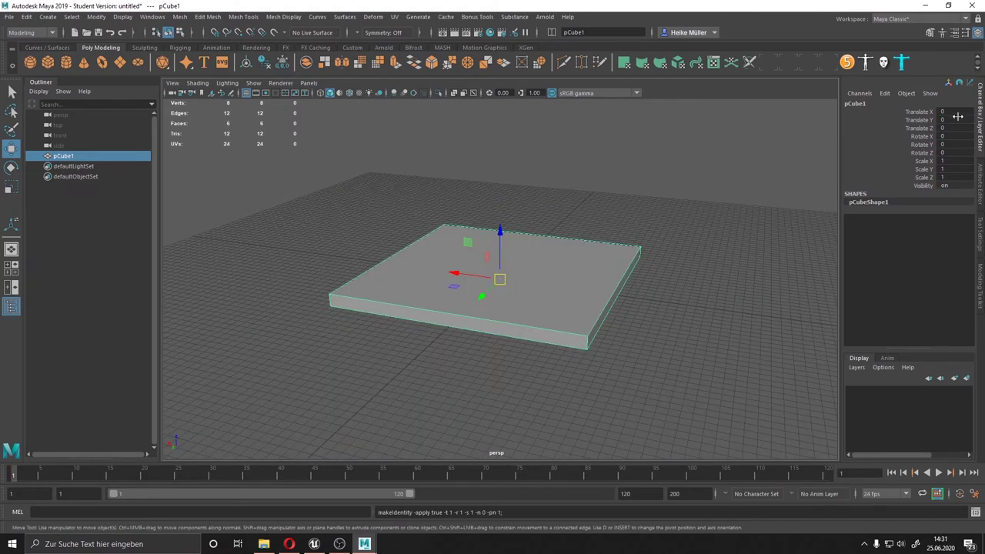
click(265, 66)
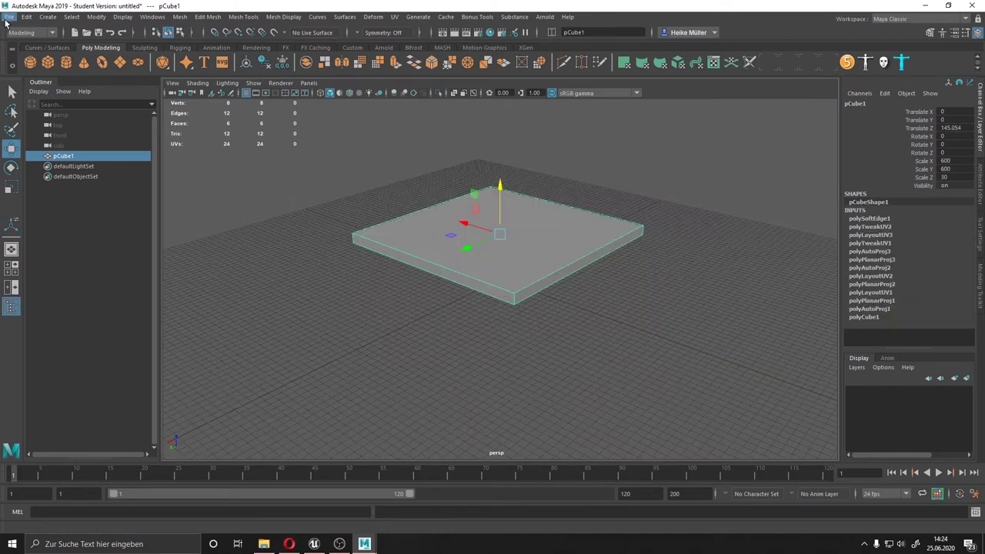
Step: Export the selected slab as FBX over Pltaform.fbx in D:/3D-Stuff/assets, confirming the overwrite
click(8, 16)
mouse_move(39, 186)
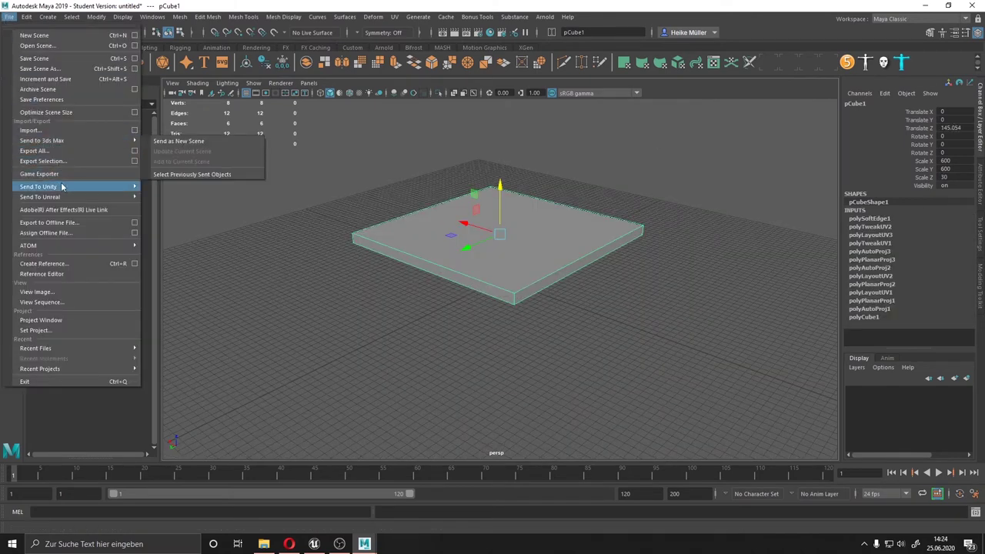
click(55, 161)
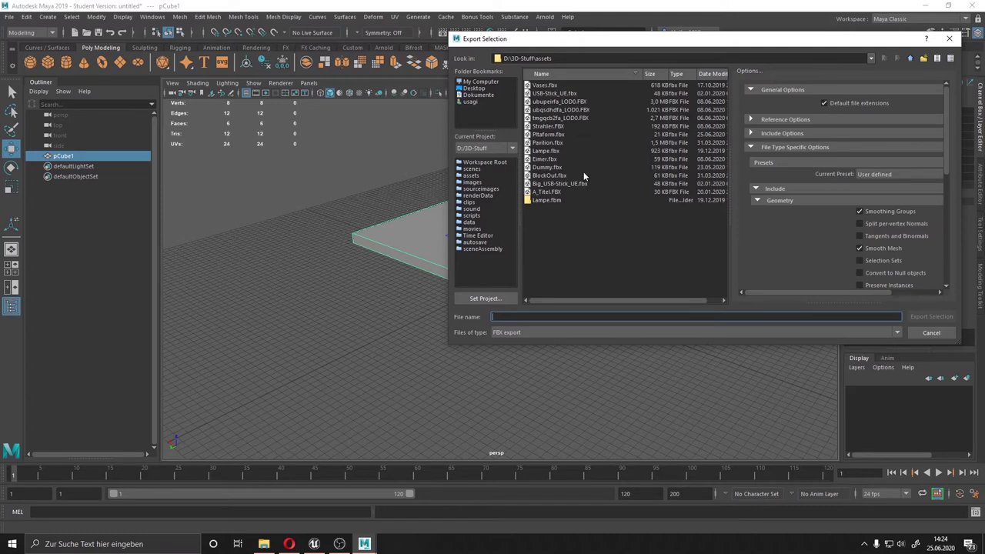
click(549, 136)
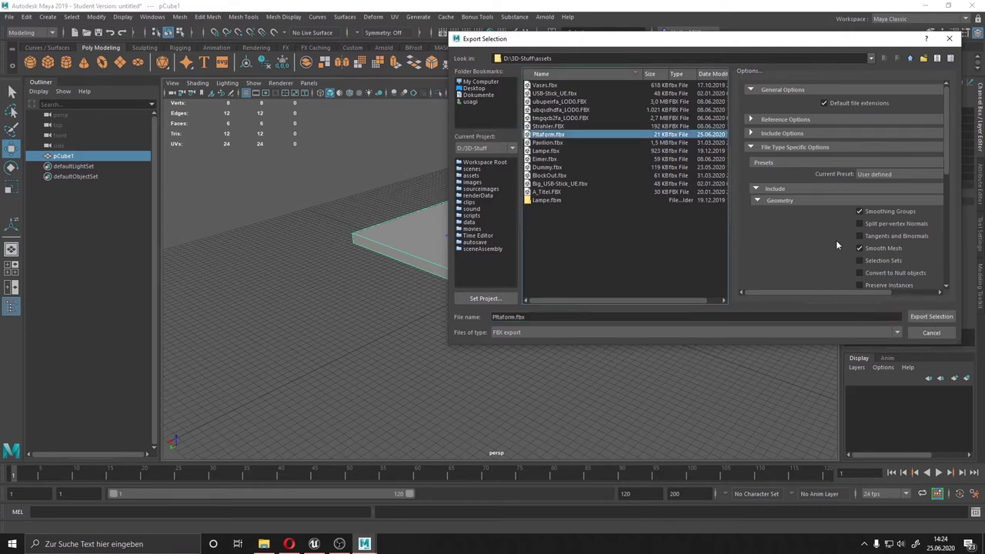
scroll(836, 240, down, 3)
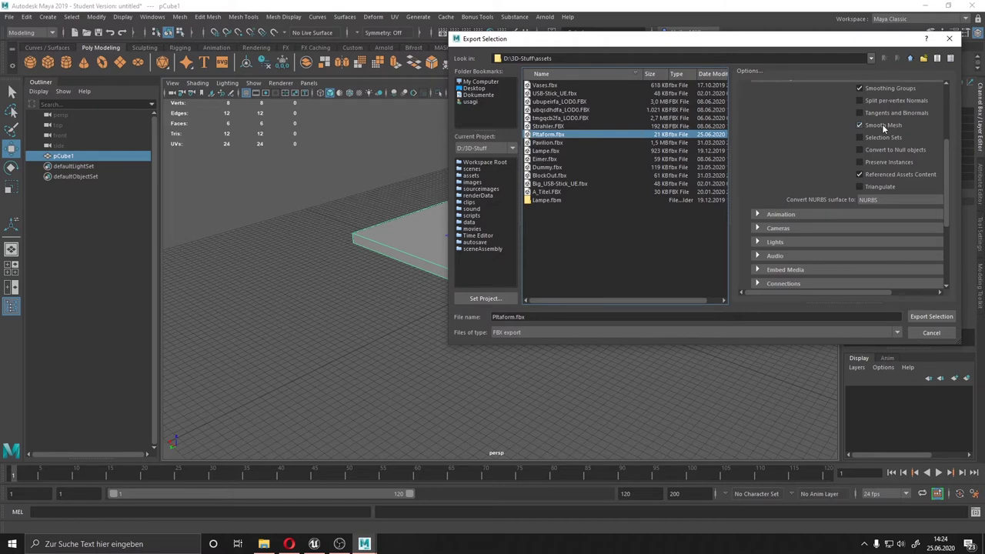
scroll(782, 148, up, 2)
scroll(782, 148, up, 2)
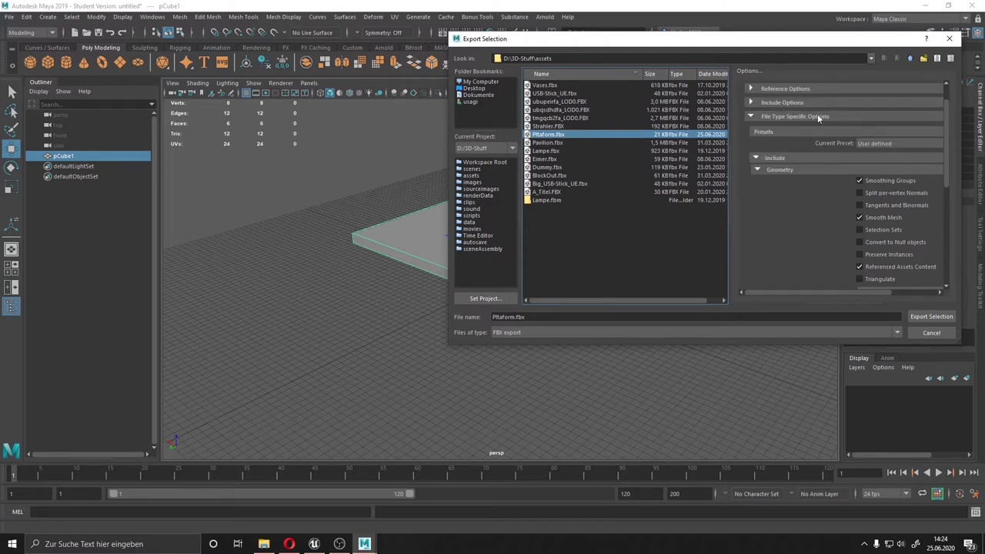
click(525, 335)
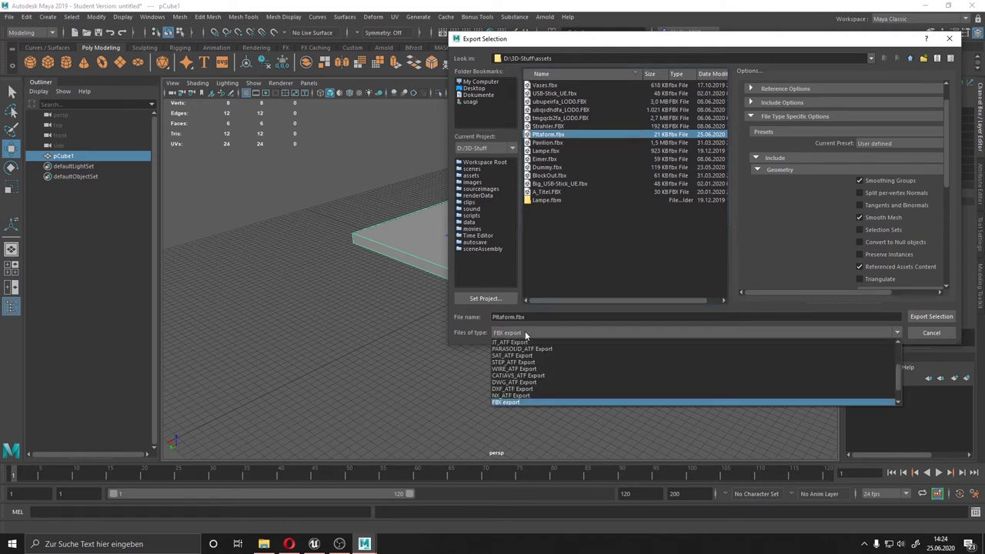
scroll(527, 381, down, 1)
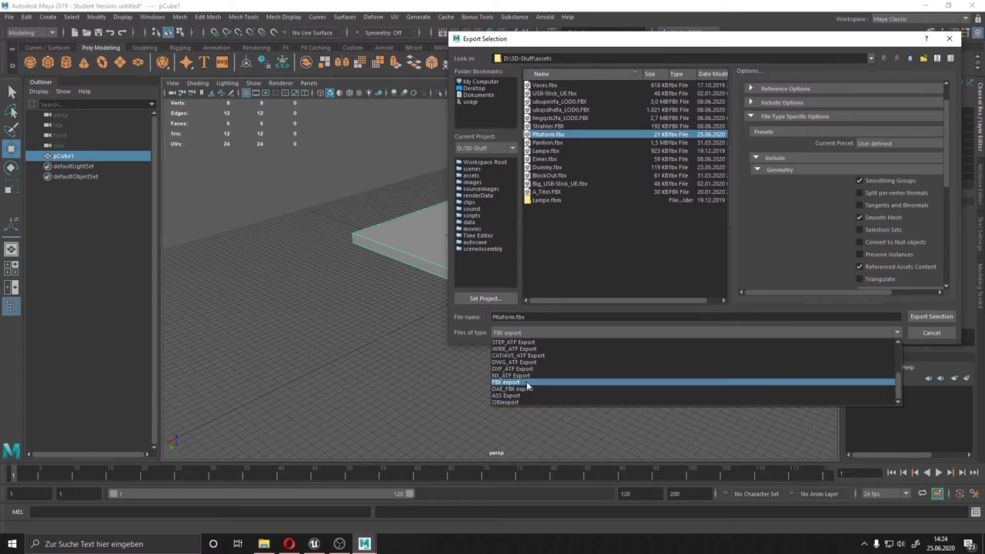
click(528, 382)
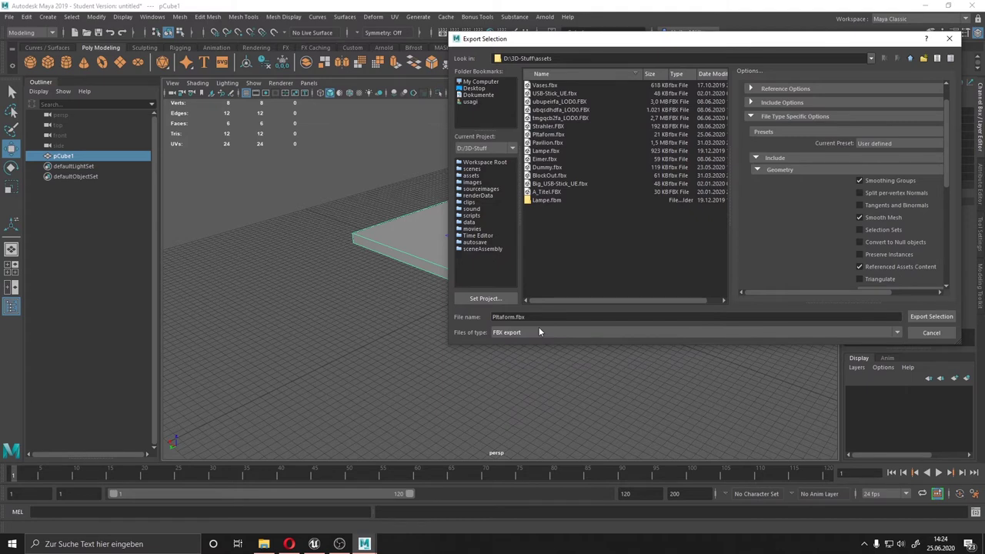
click(926, 319)
click(931, 317)
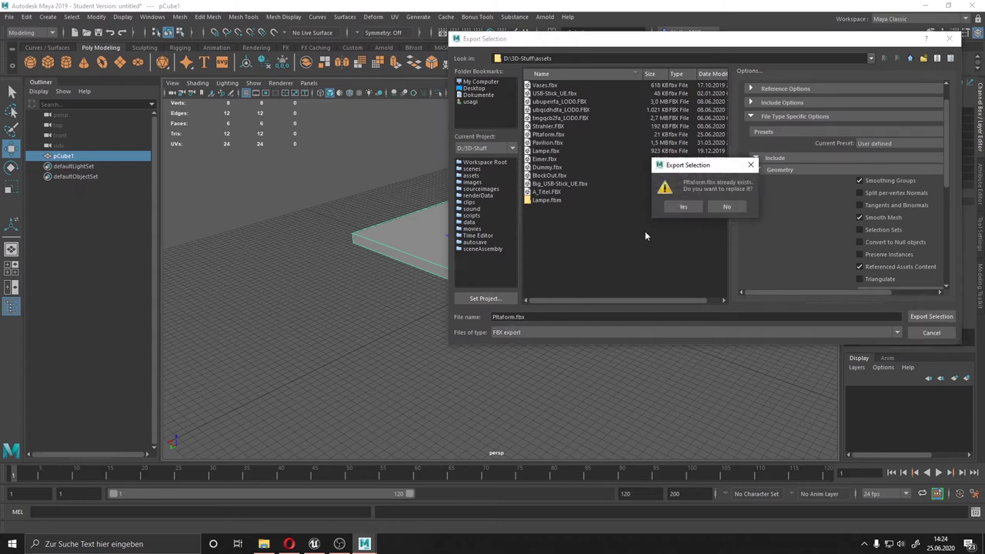
click(674, 211)
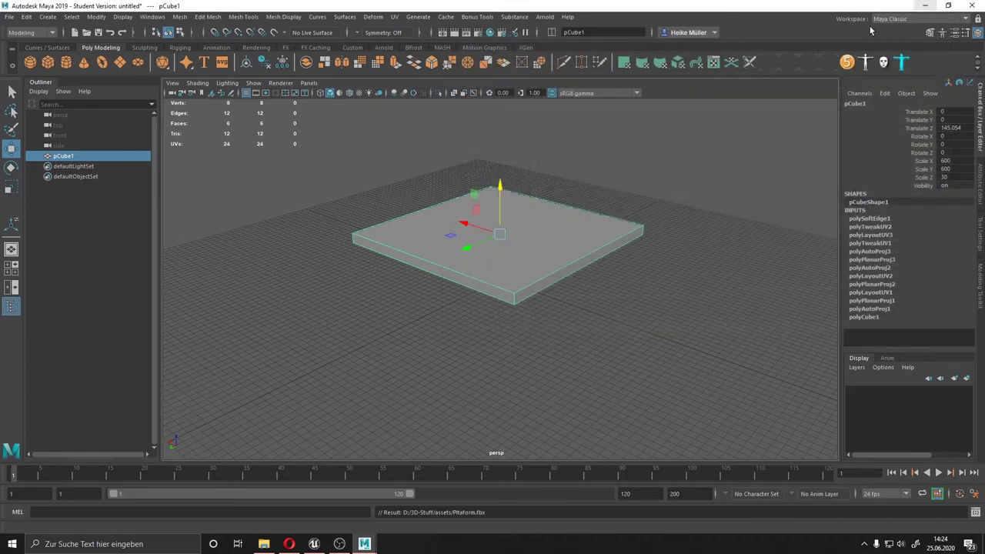
Step: Minimize Maya, open Unreal's Assets folder, and locate Pltaform.fbx in File Explorer
click(926, 6)
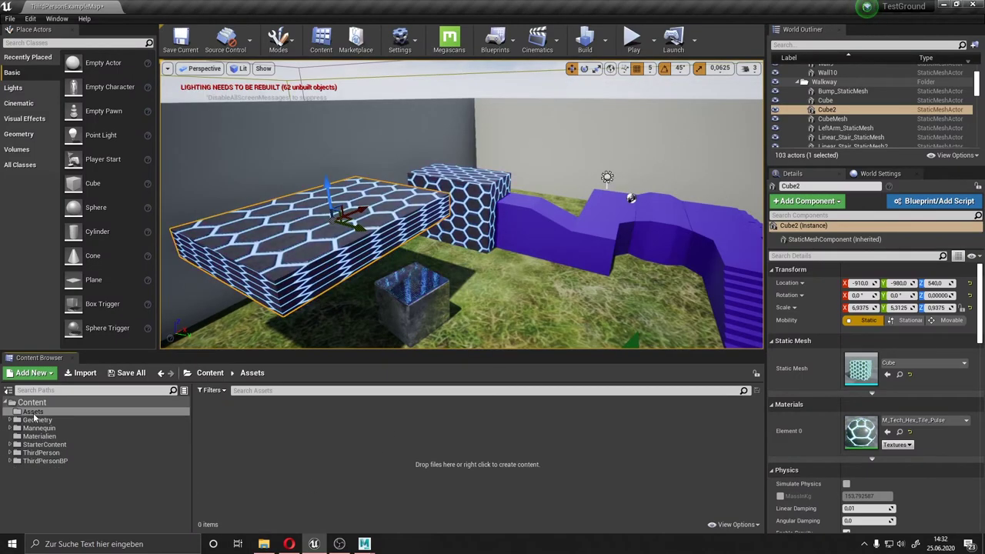
click(33, 412)
click(263, 544)
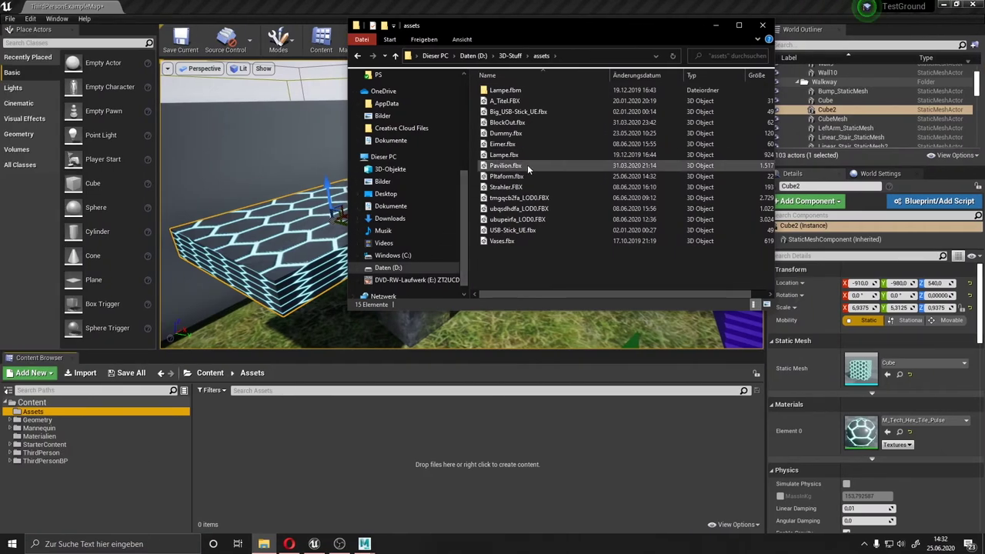
click(508, 176)
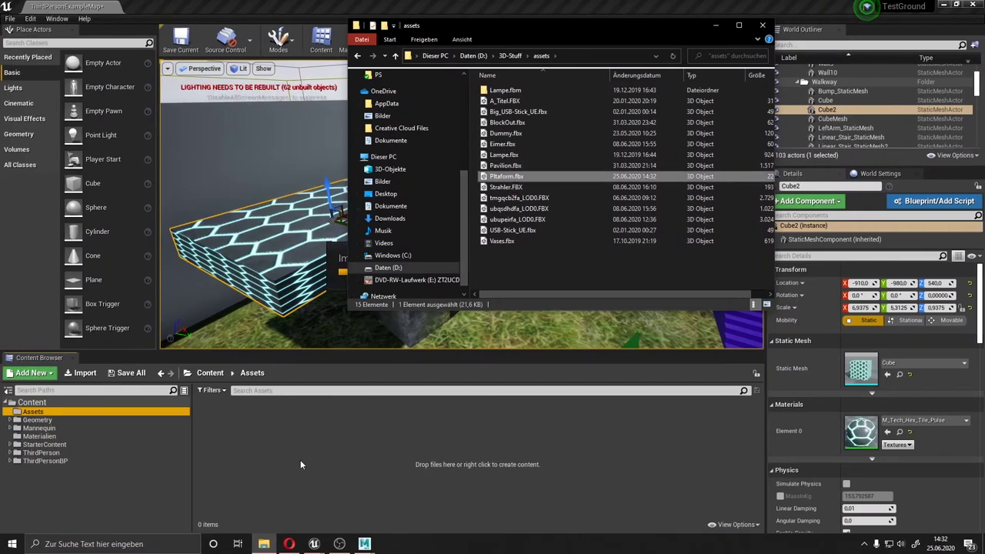
Step: Drag Pltaform.fbx into the Content Browser and import it with the default FBX options
drag(413, 342, 300, 460)
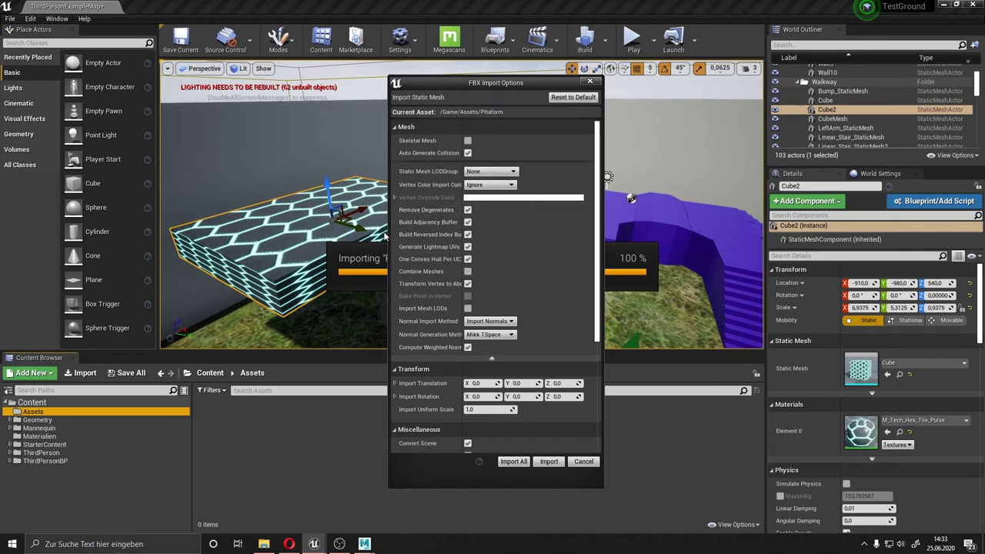
mouse_move(468, 272)
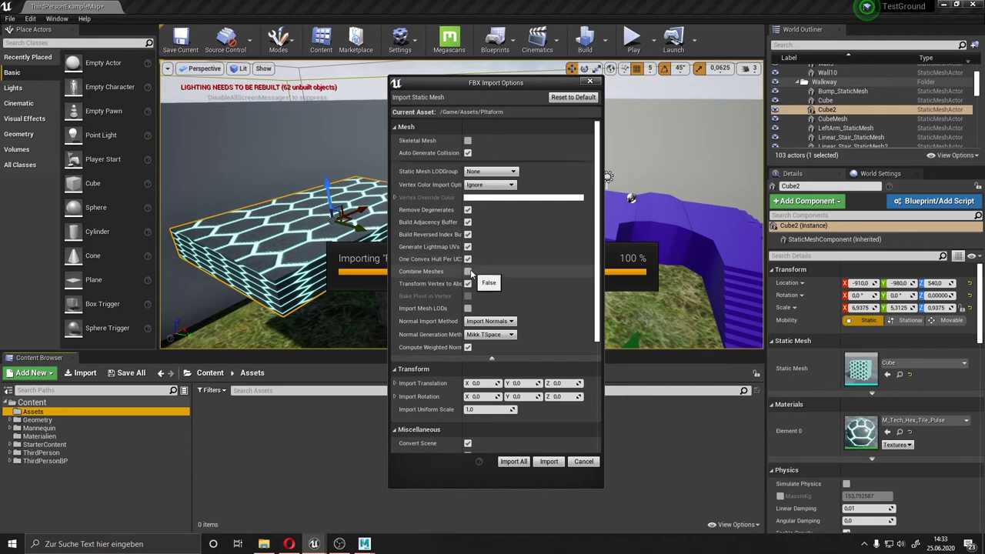
scroll(471, 274, down, 1)
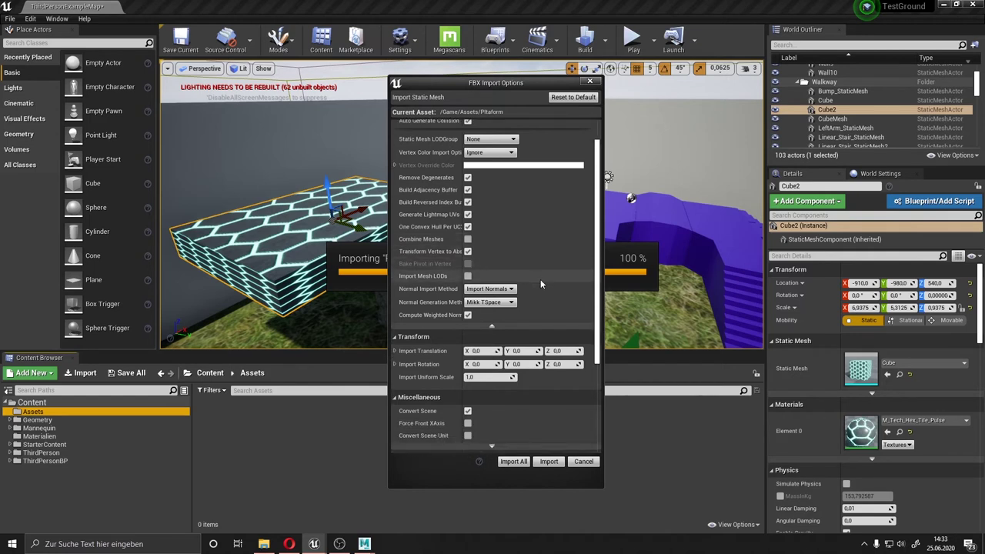
scroll(540, 284, down, 1)
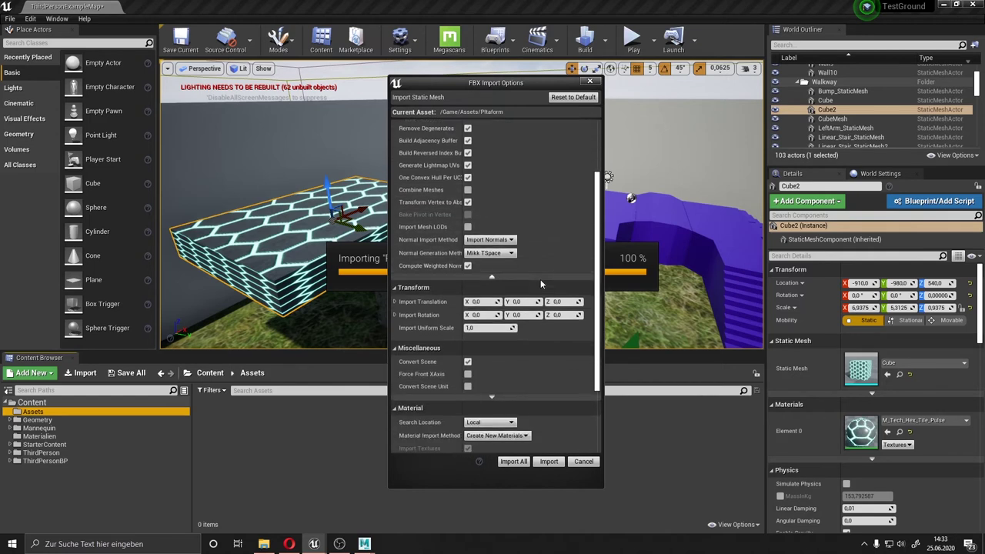
scroll(540, 283, down, 1)
scroll(540, 281, down, 2)
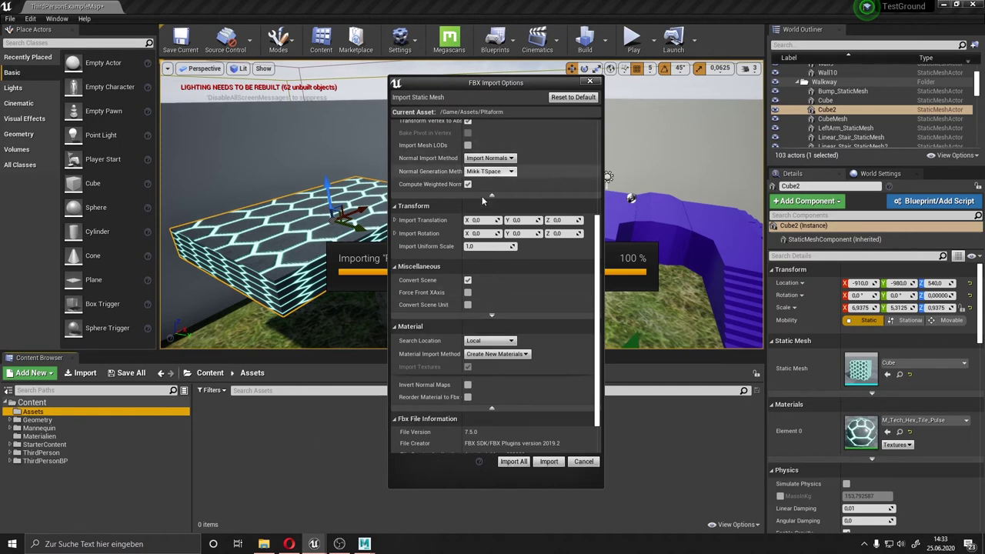
scroll(470, 319, up, 3)
scroll(470, 319, up, 2)
click(549, 461)
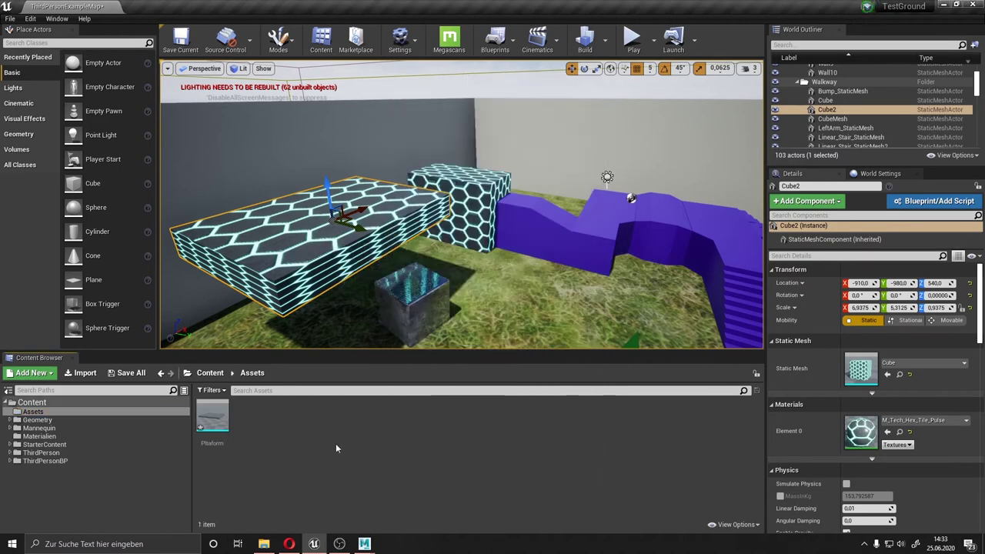
Step: Assign the Pltaform mesh to Cube2's Static Mesh slot and reset its scale to 1.0
click(216, 426)
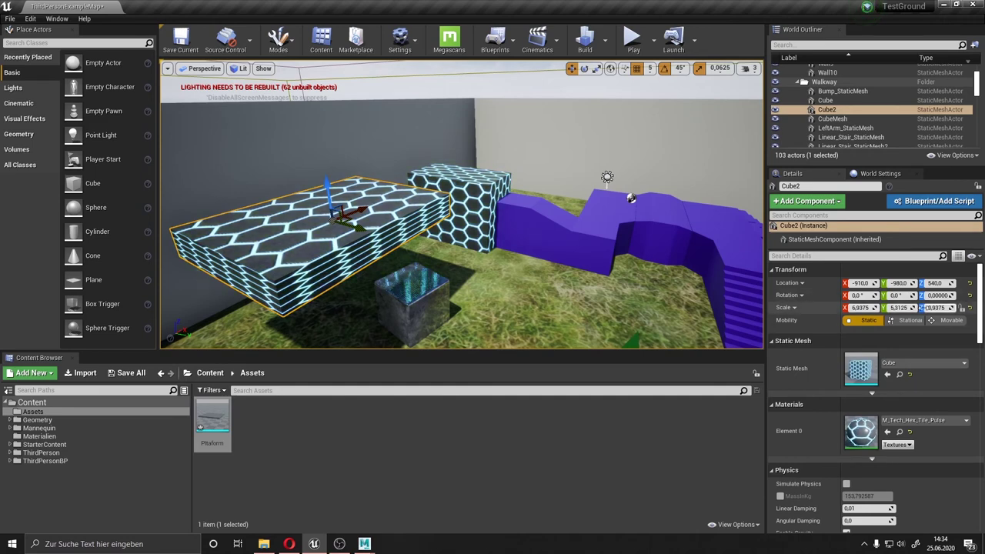
drag(211, 422, 860, 368)
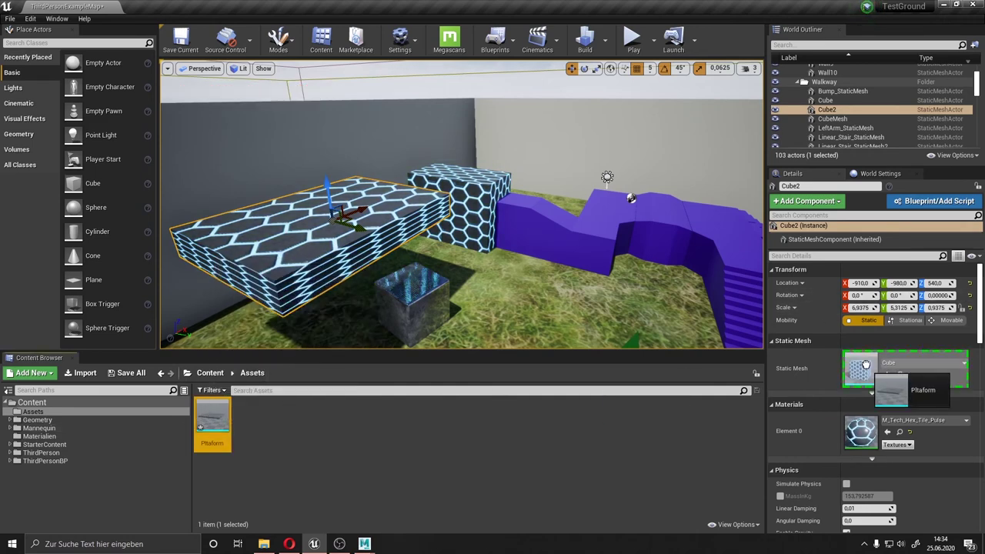
right_drag(464, 237, 603, 251)
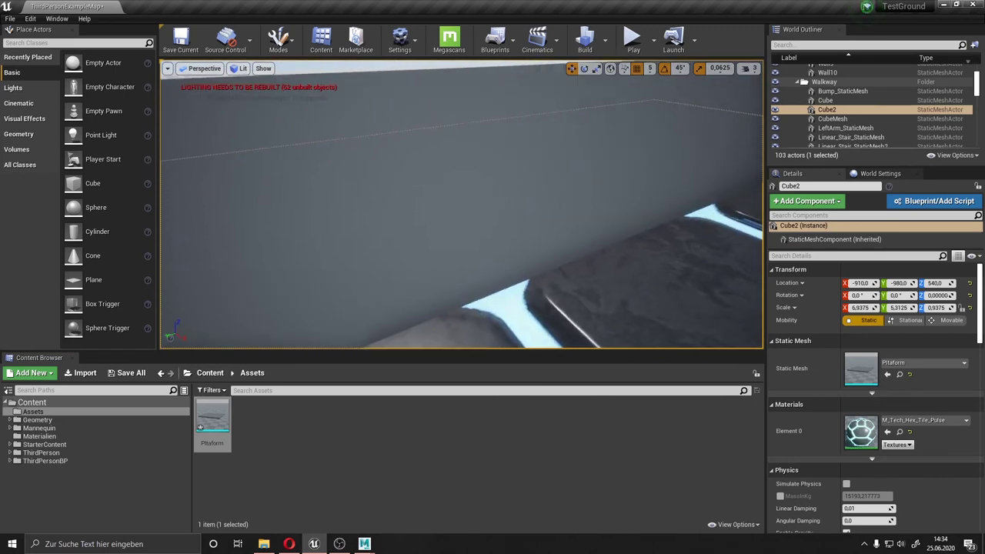
click(969, 307)
right_drag(551, 265, 409, 319)
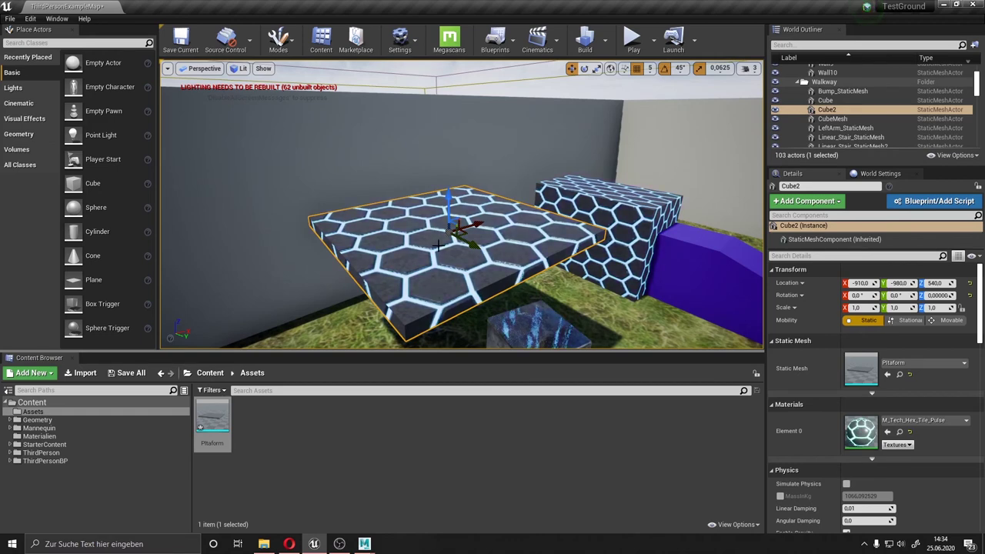
right_drag(438, 245, 435, 271)
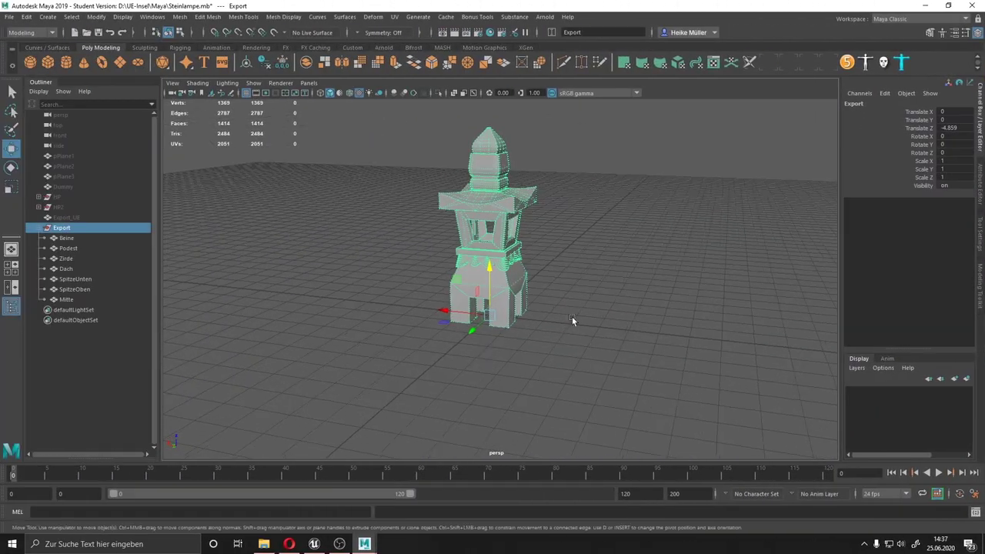
Step: Select the lantern's whole Export group (Dach, Mitte, Beine) in the Outliner
click(333, 314)
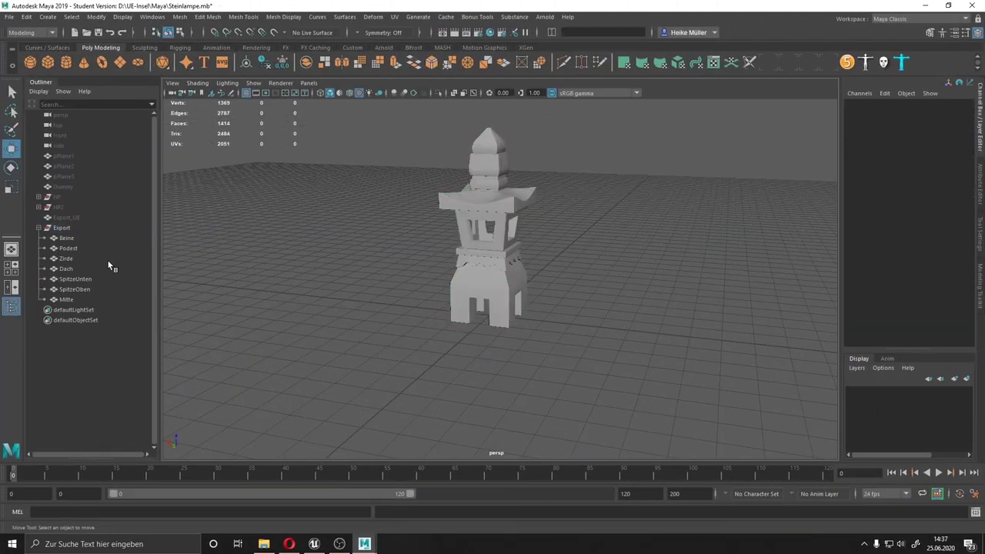
click(453, 191)
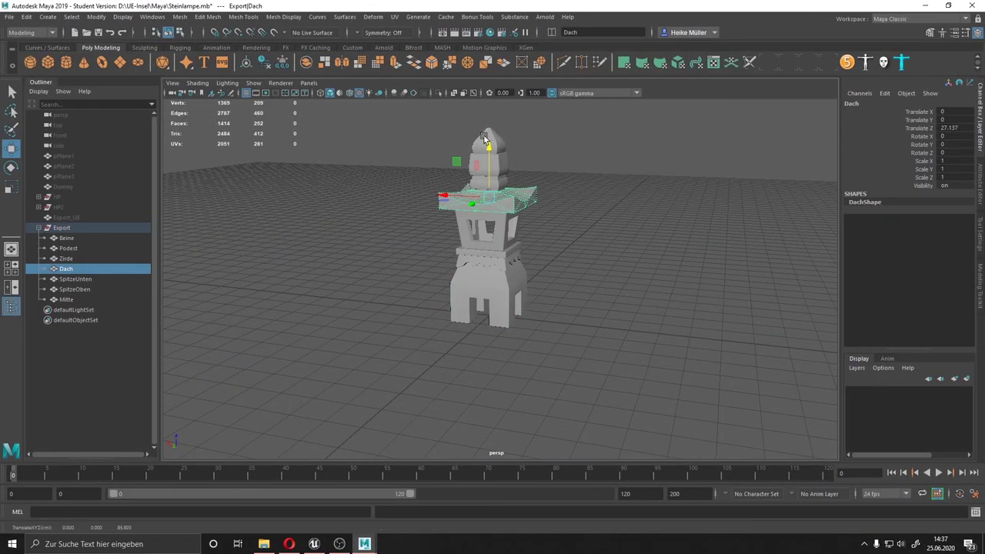
click(479, 244)
click(485, 290)
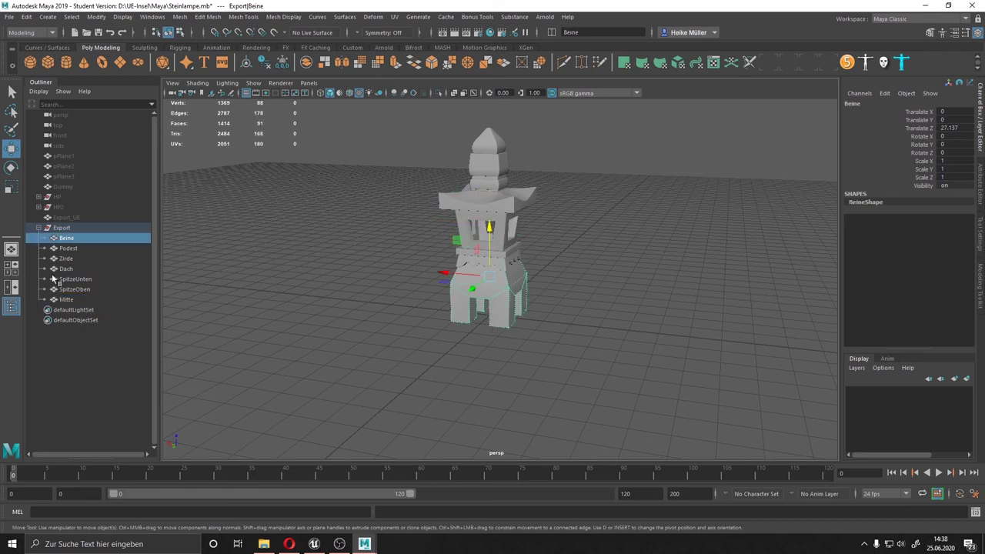
click(63, 229)
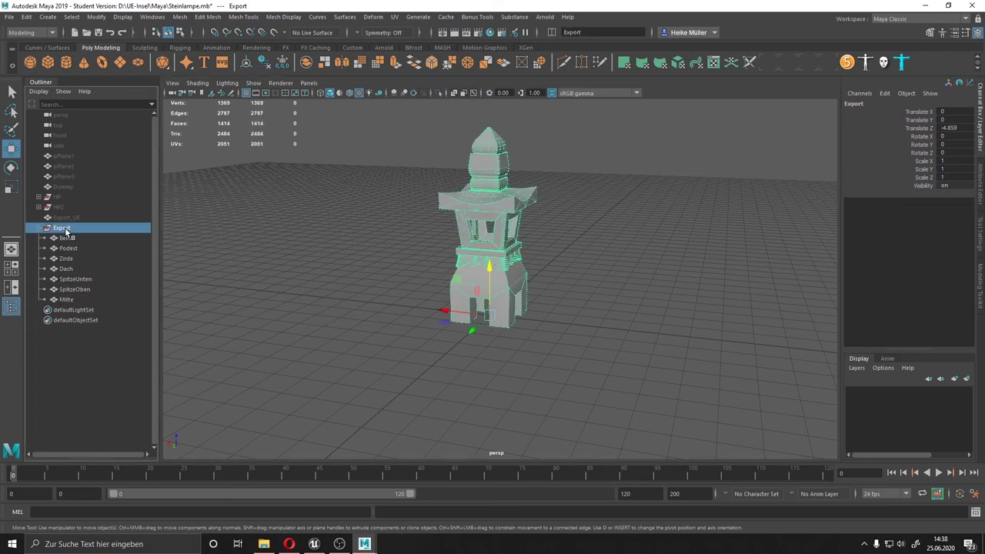
Step: Export the selection as Steinlampe.fbx to D:\3D-Stuff\assets
click(9, 16)
mouse_move(38, 173)
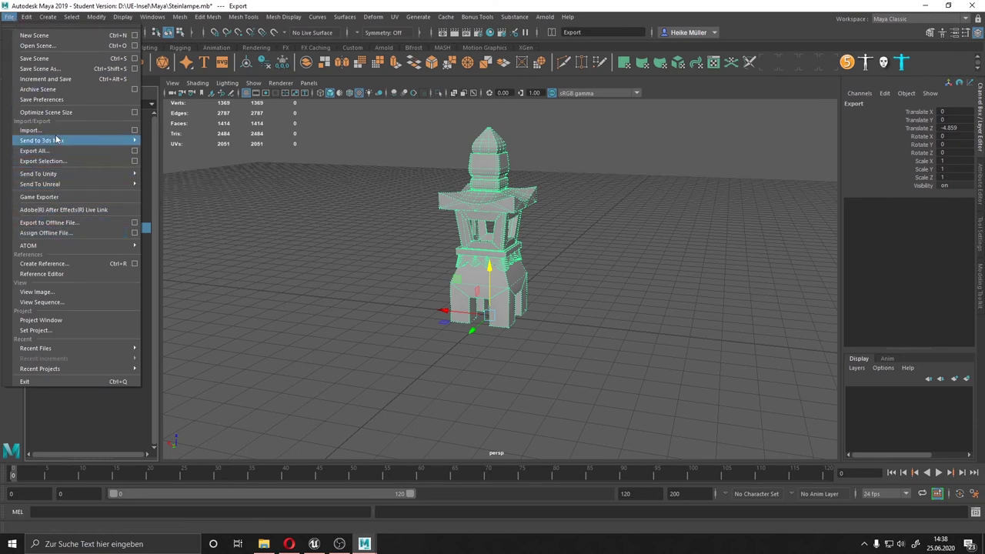
click(67, 162)
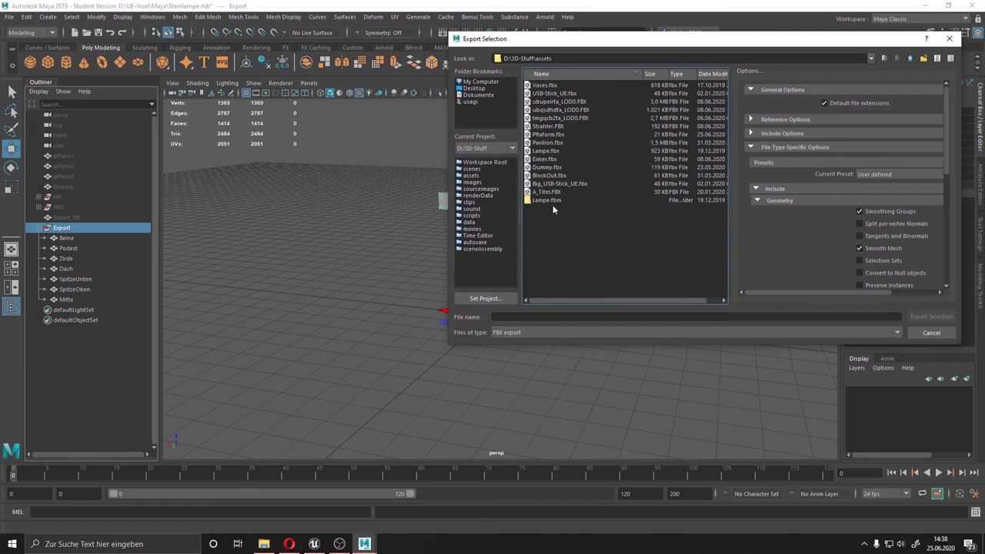
click(527, 319)
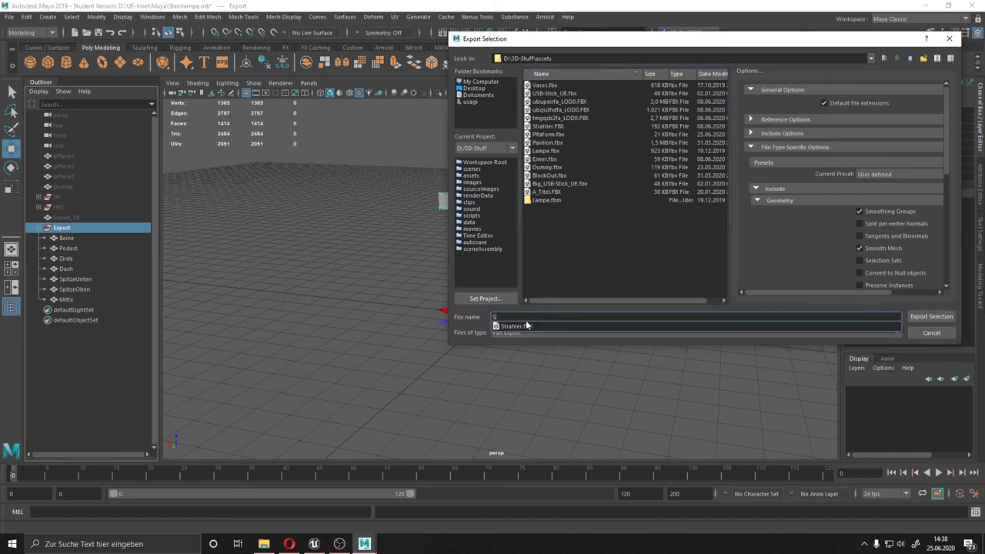
text(Steinlamp)
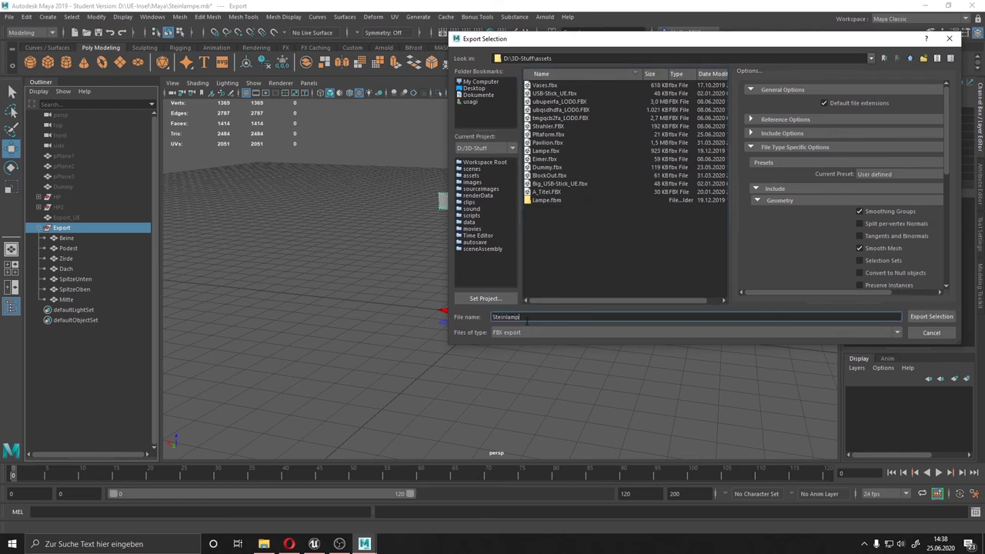
text(e)
key(Return)
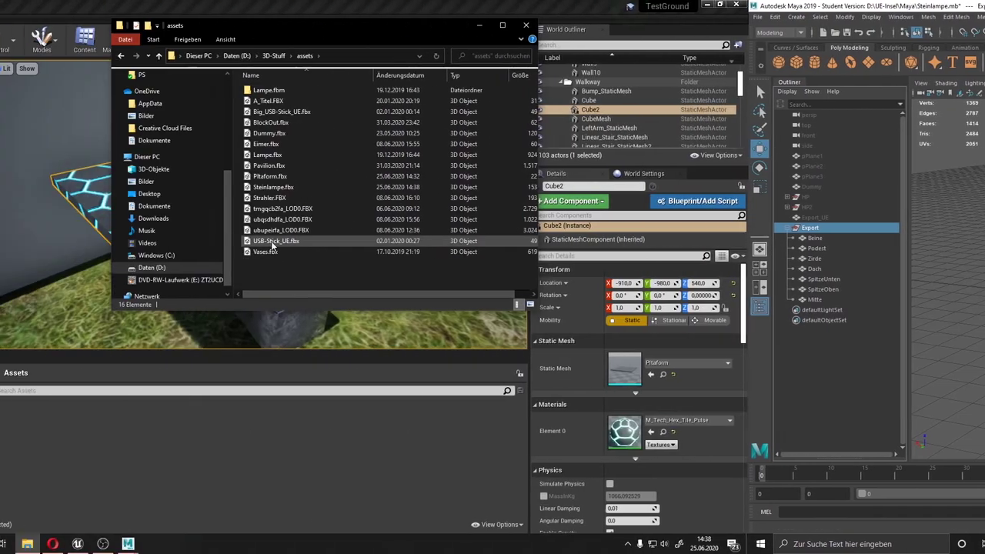
Step: Import Steinlampe.fbx, then delete the seven separate lantern pieces and lambert1
click(514, 188)
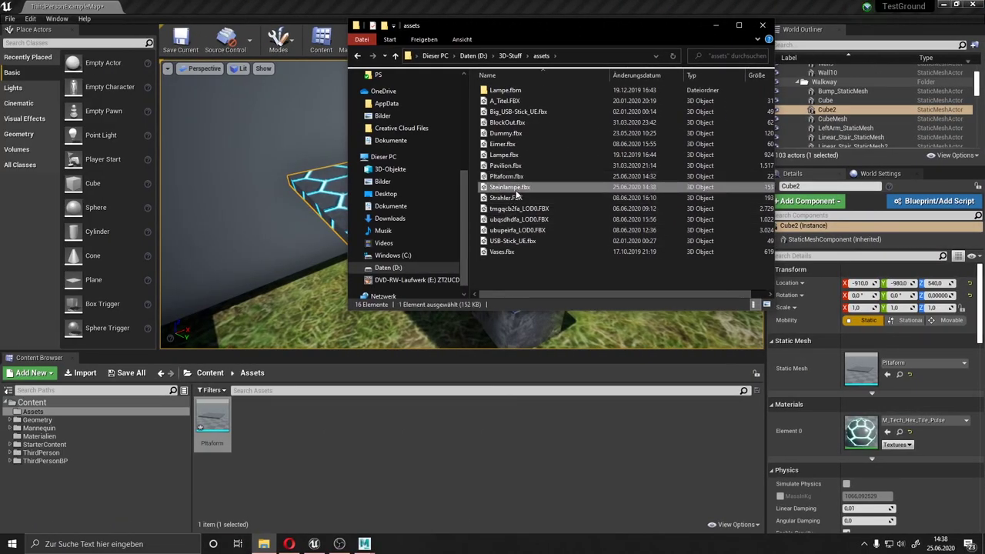
drag(516, 192, 320, 439)
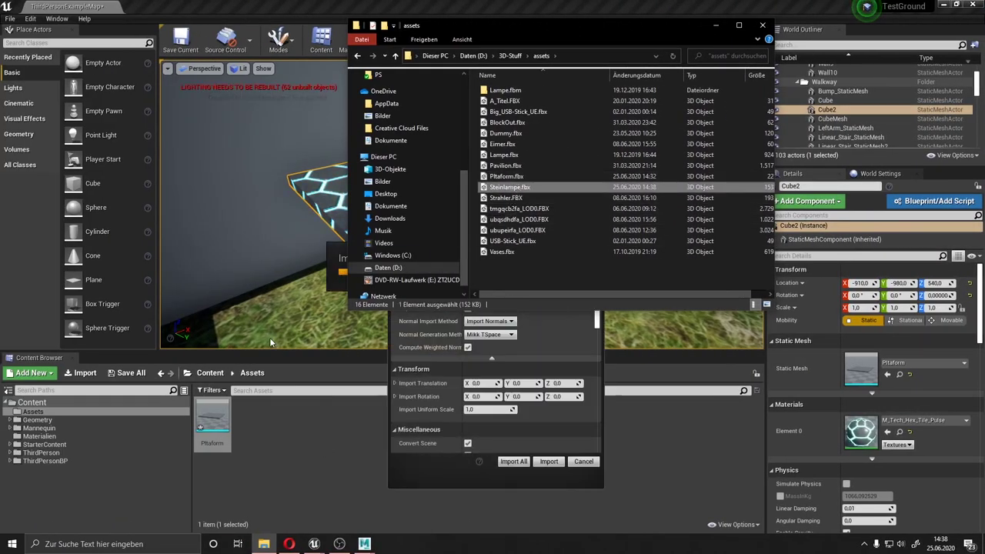
click(410, 469)
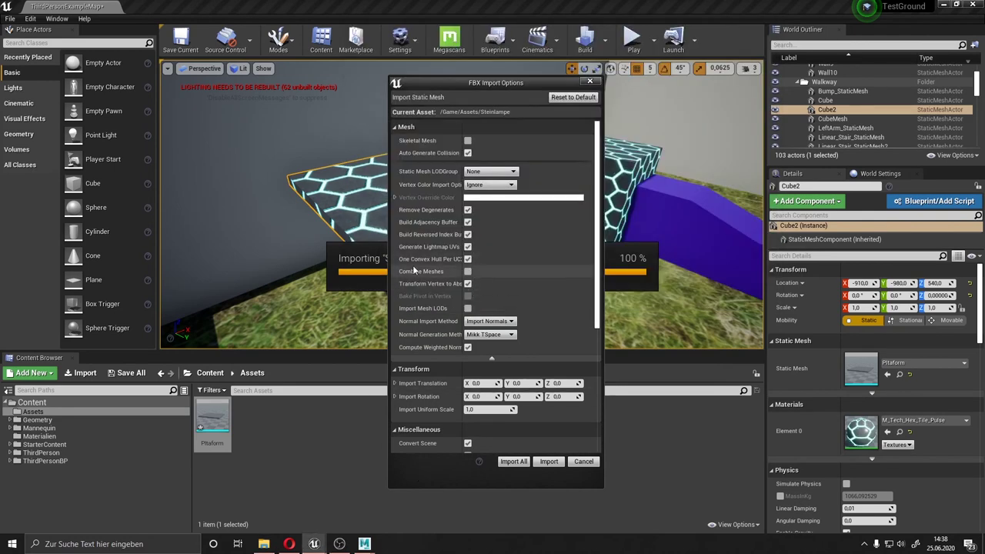
click(544, 461)
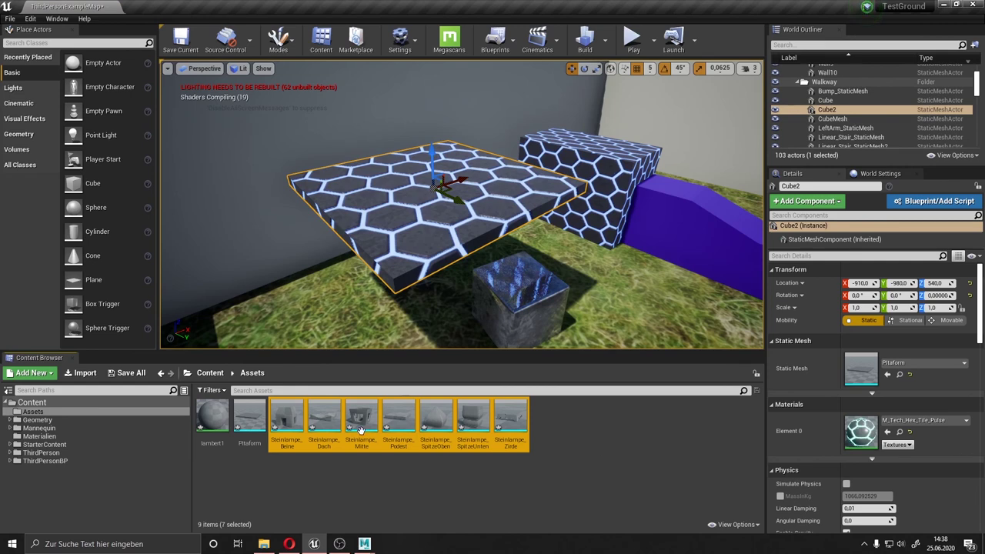
ctrl+click(205, 419)
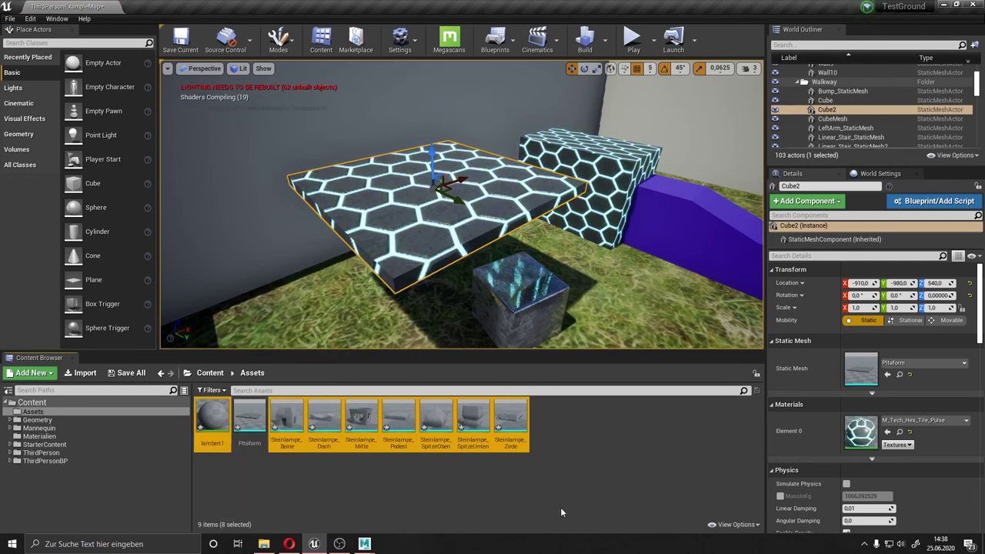
key(Delete)
click(439, 435)
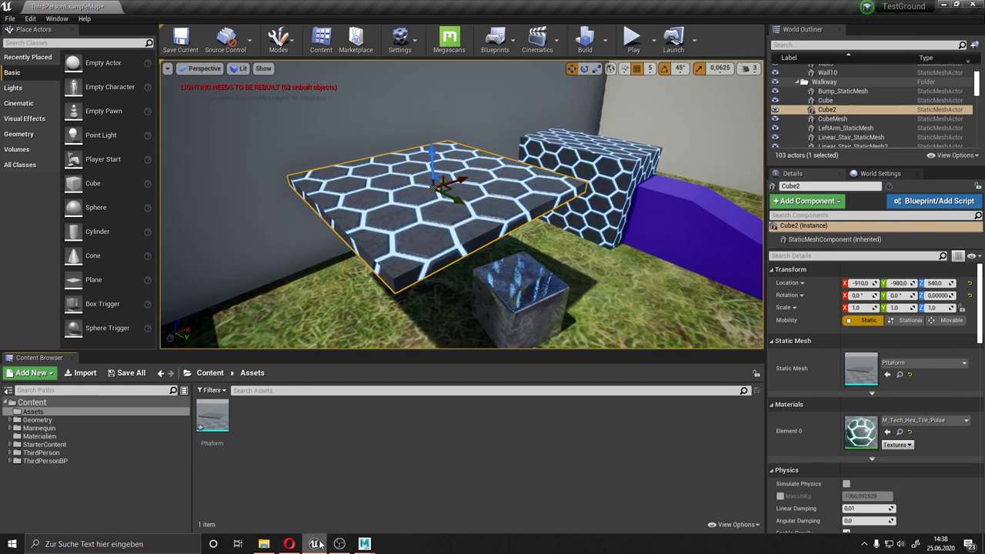
mouse_move(264, 544)
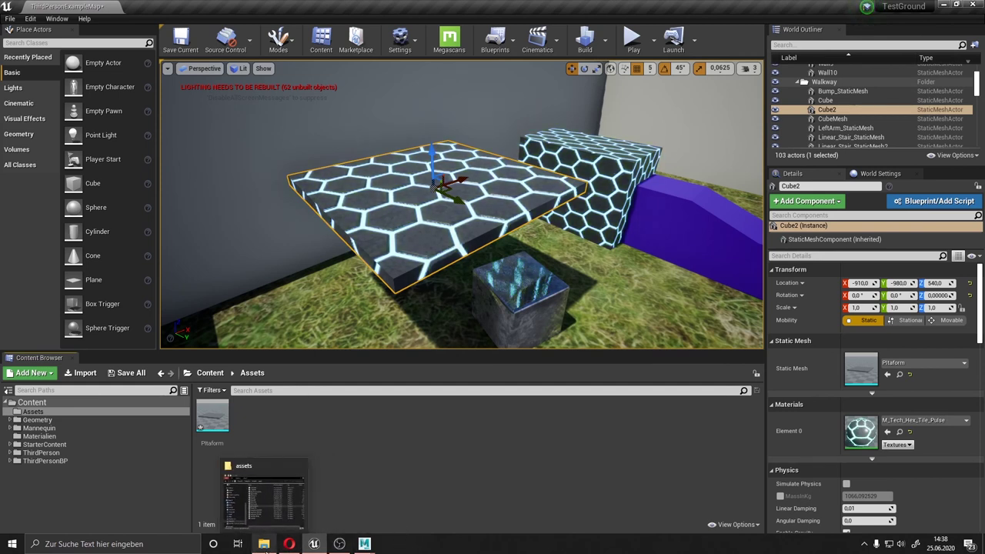
Step: Re-import Steinlampe.fbx into Assets as one combined mesh
click(264, 543)
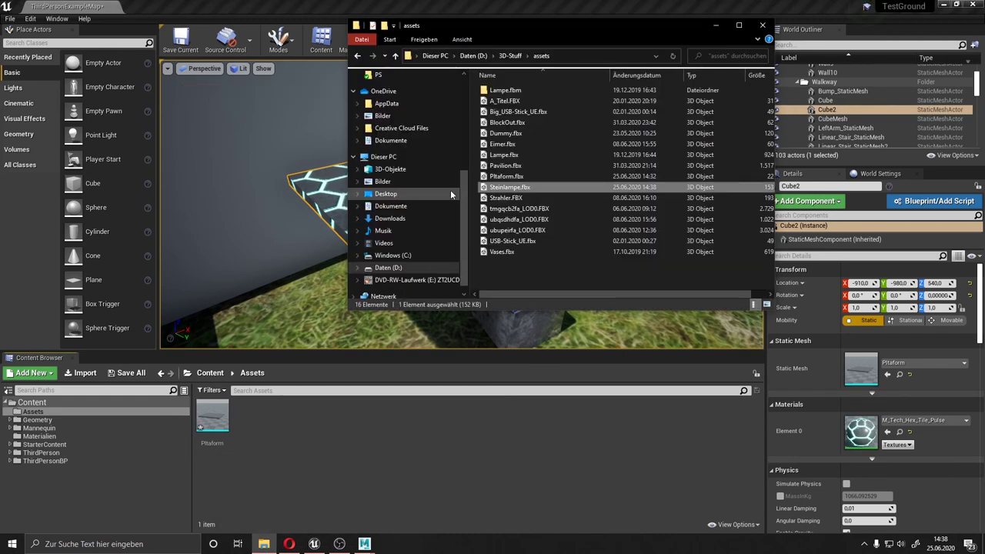
drag(502, 190, 326, 442)
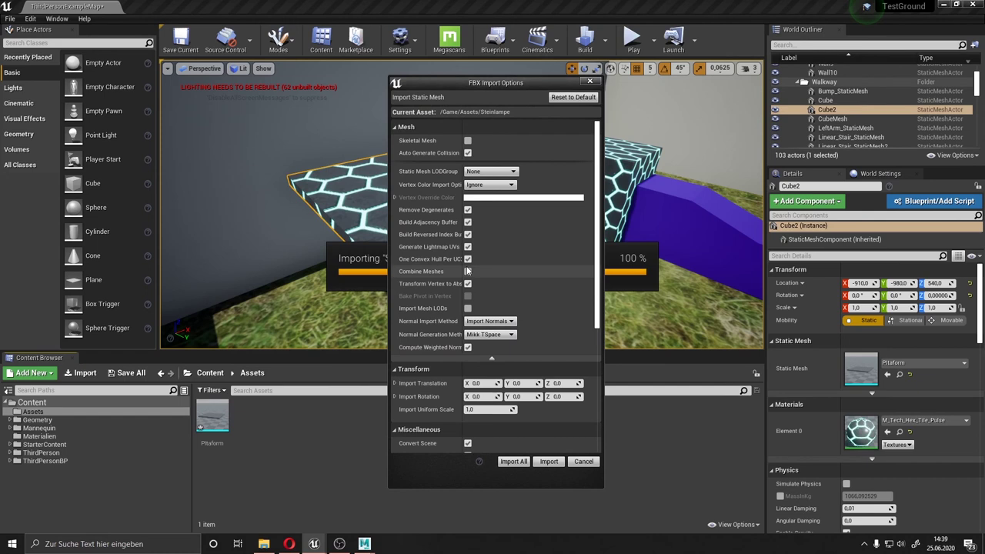
scroll(504, 343, down, 5)
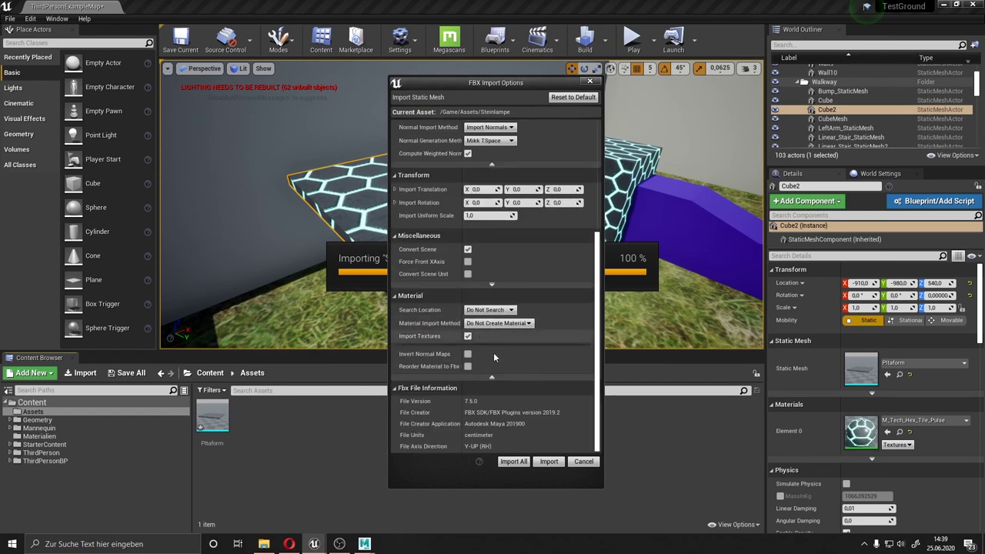
click(544, 464)
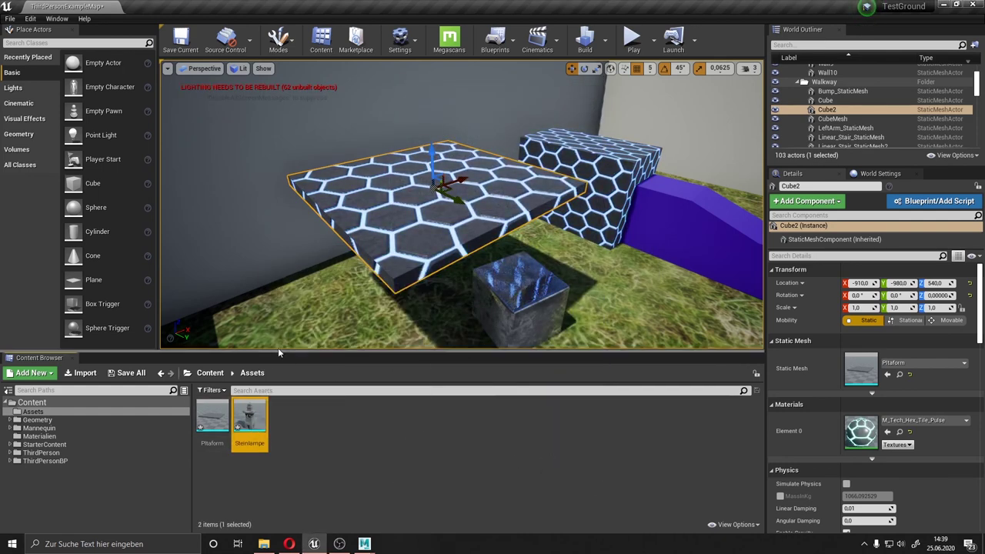
Step: Place the Steinlampe lantern on the grass in the level and frame it
right_drag(278, 342, 323, 339)
drag(250, 420, 545, 275)
right_drag(546, 275, 551, 306)
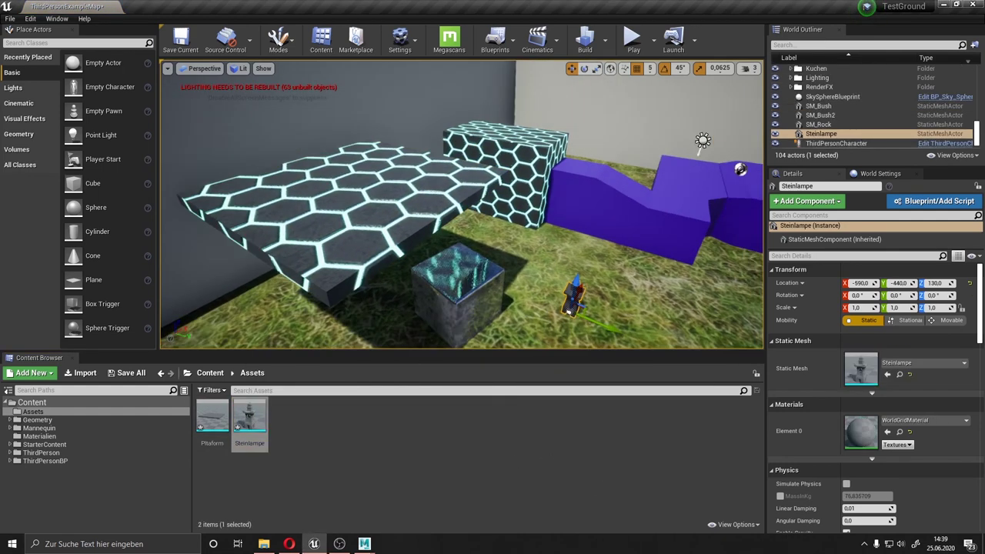
key(f)
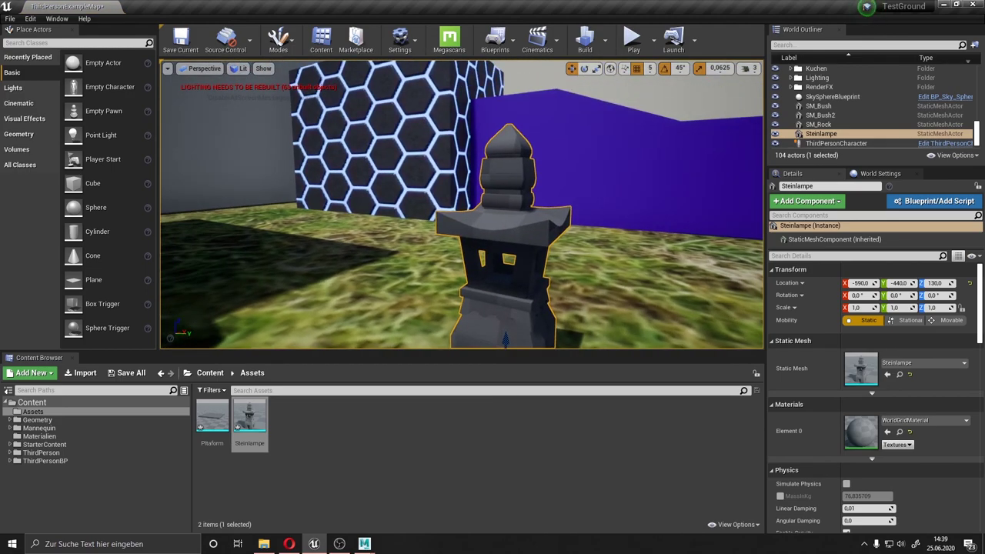
Step: Pull the view back and fly around the lantern to inspect it in the scene
scroll(462, 203, up, 2)
right_drag(462, 204, 431, 207)
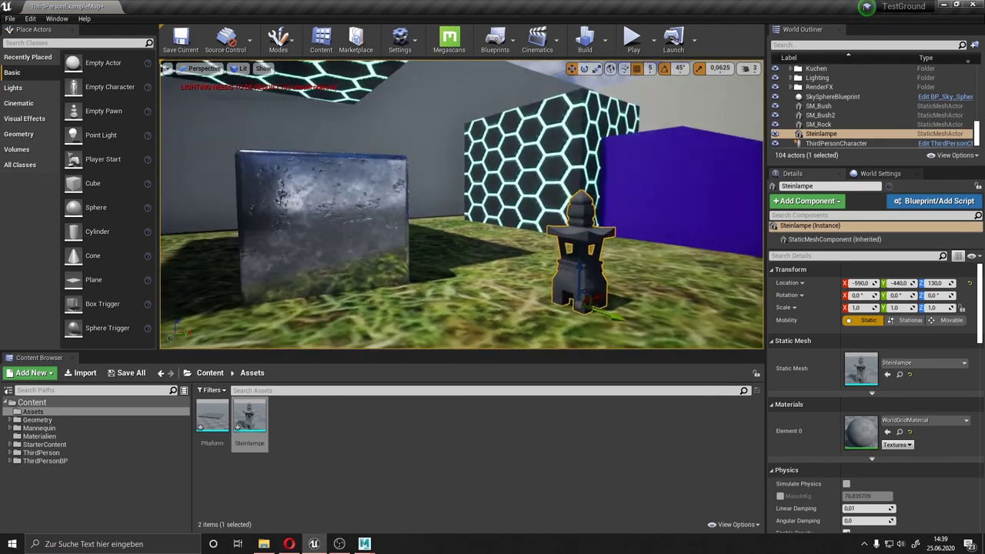
click(359, 195)
right_drag(359, 194, 358, 195)
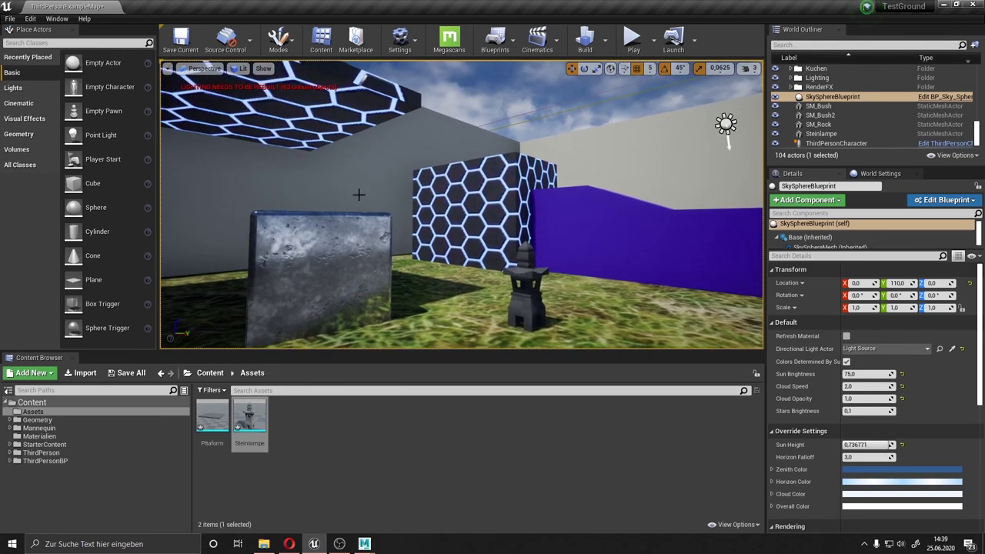
right_drag(452, 219, 470, 242)
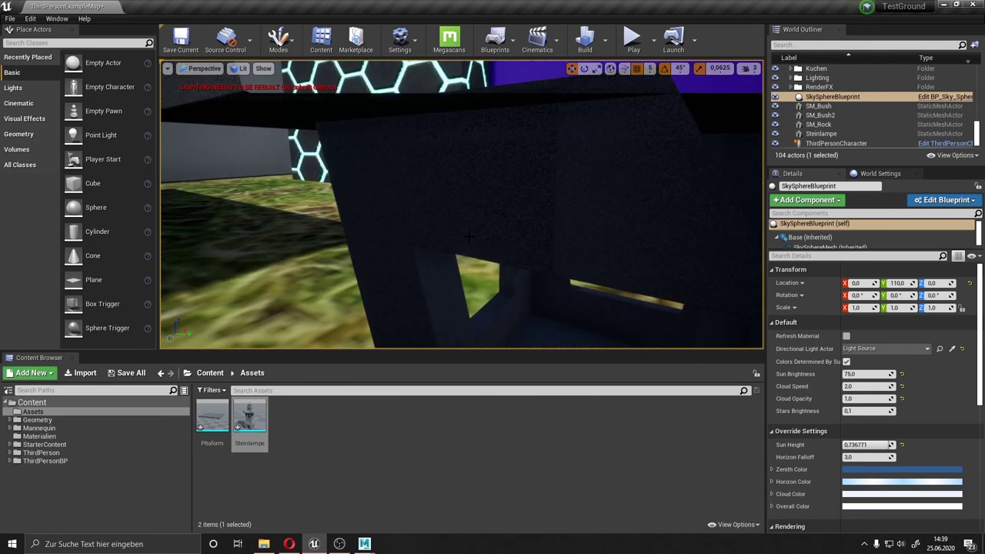
right_click(470, 241)
key(Escape)
Step: Refocus on the lantern, orbit around it, and select the PostProcessVolume
key(f)
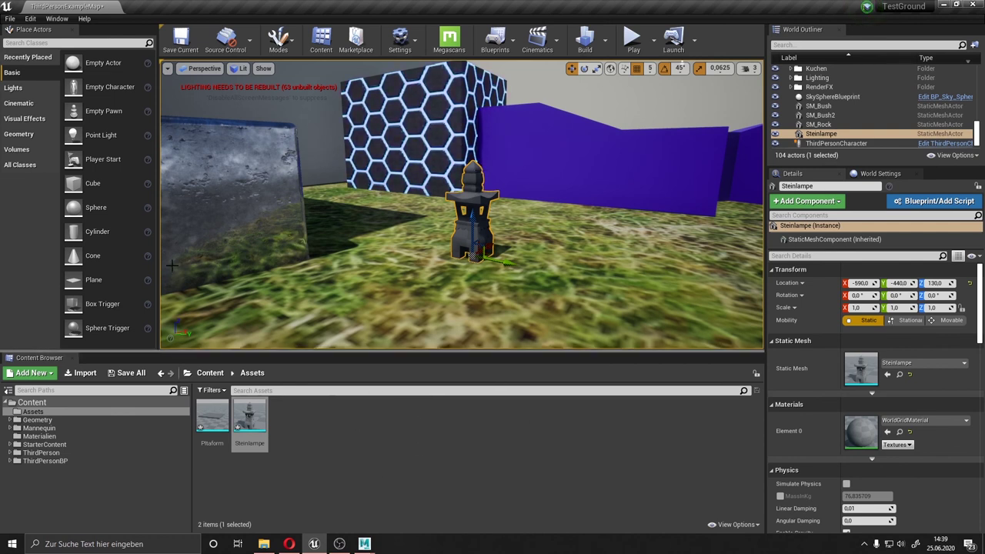
right_drag(512, 225, 495, 190)
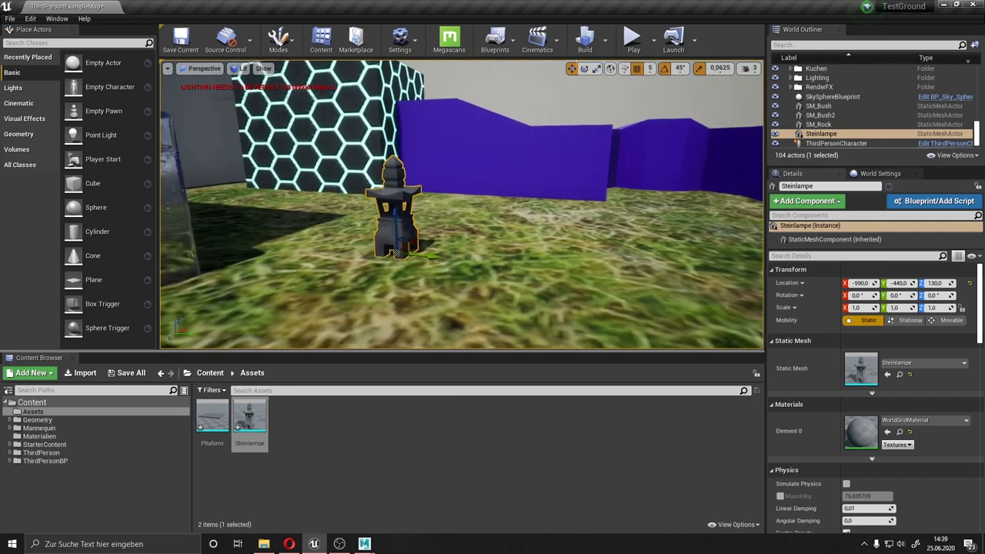
click(469, 93)
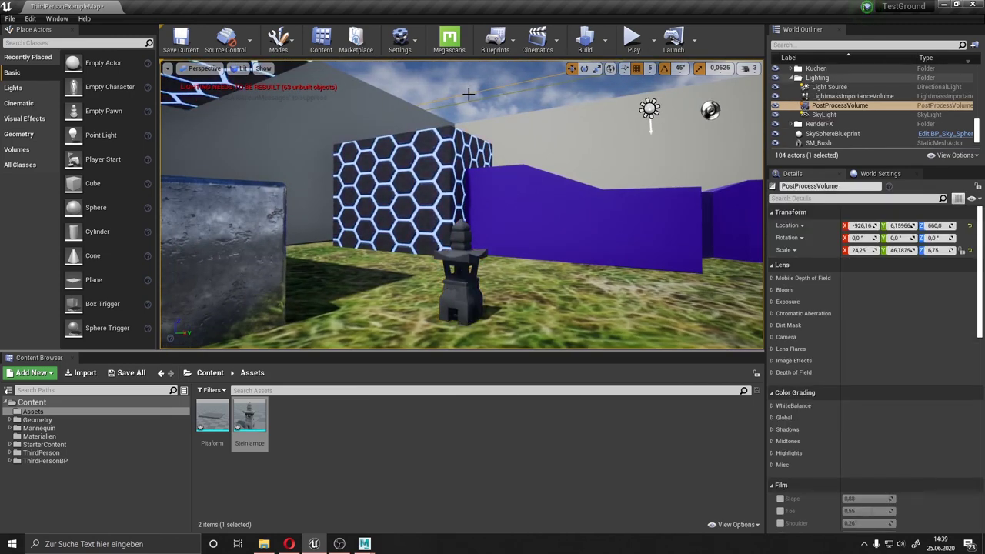